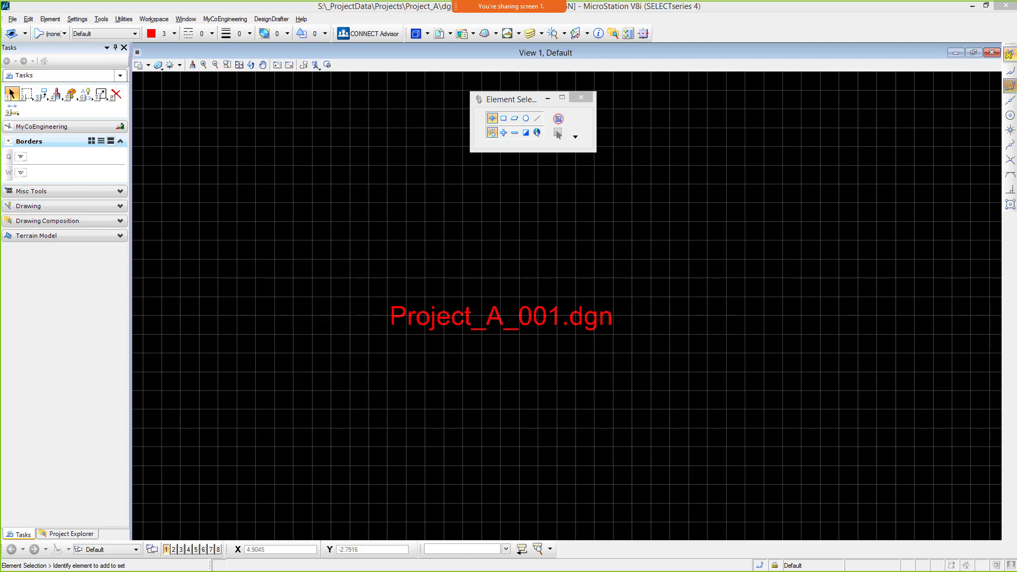
# - Display the MyCoEngineering > Cool Tools list in Project_A_001.dgn, then close it without running a tool
pyautogui.click(233, 21)
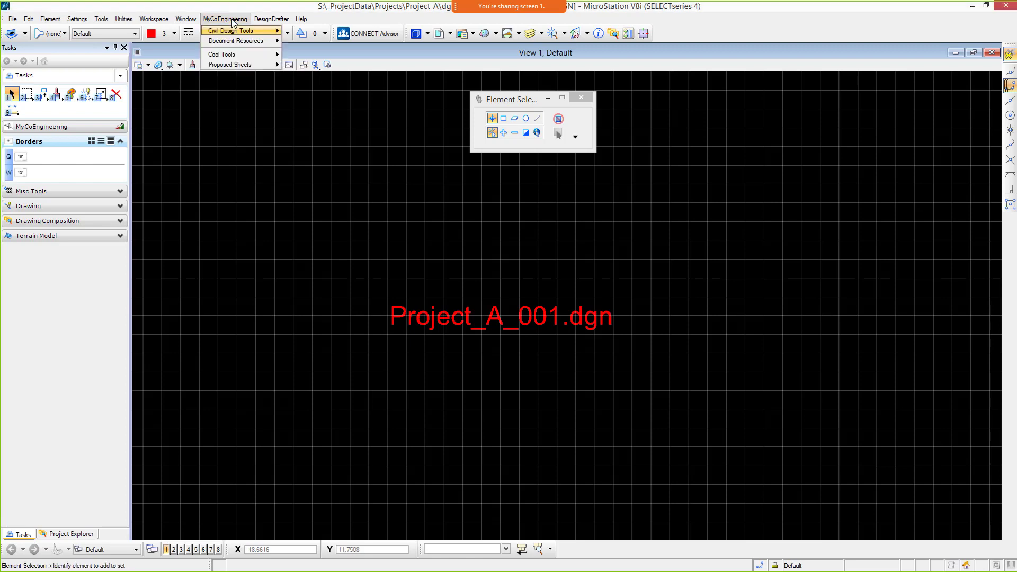
pyautogui.moveTo(237, 41)
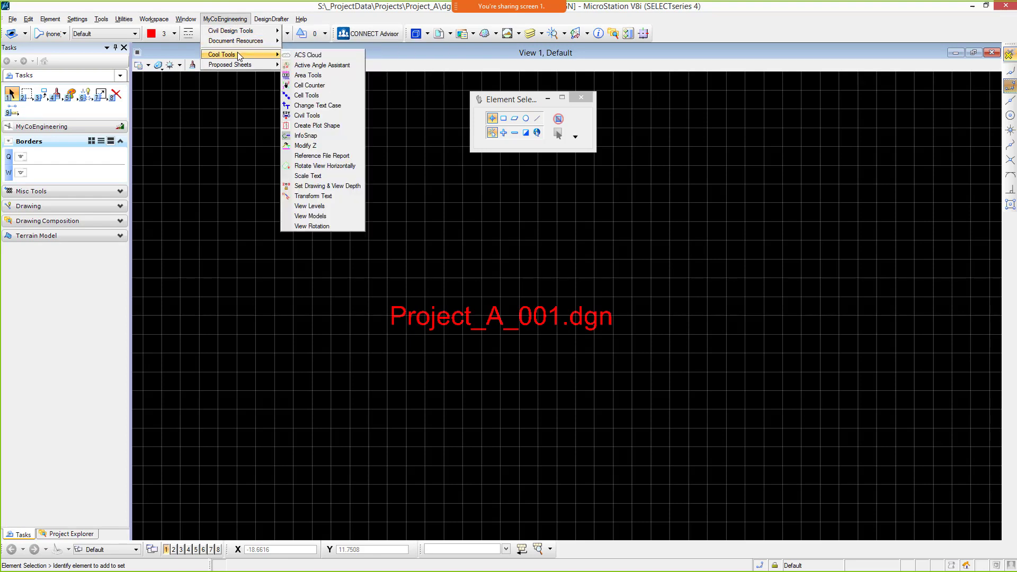
pyautogui.click(204, 127)
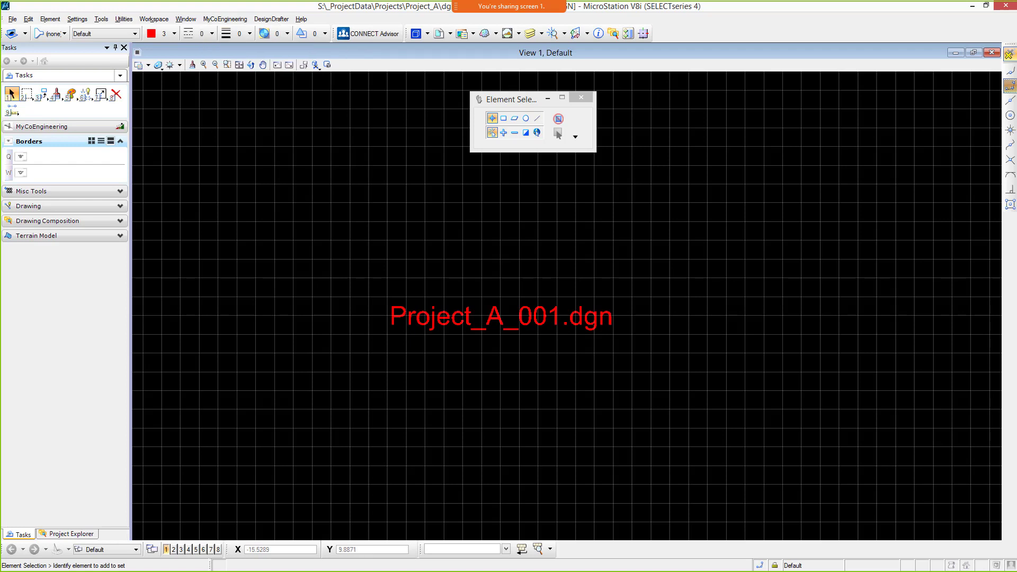
# - Collapse Borders, open the MyCoEngineering task set, and preview then dismiss the MyCoEng Cool Tools quick list
pyautogui.click(121, 141)
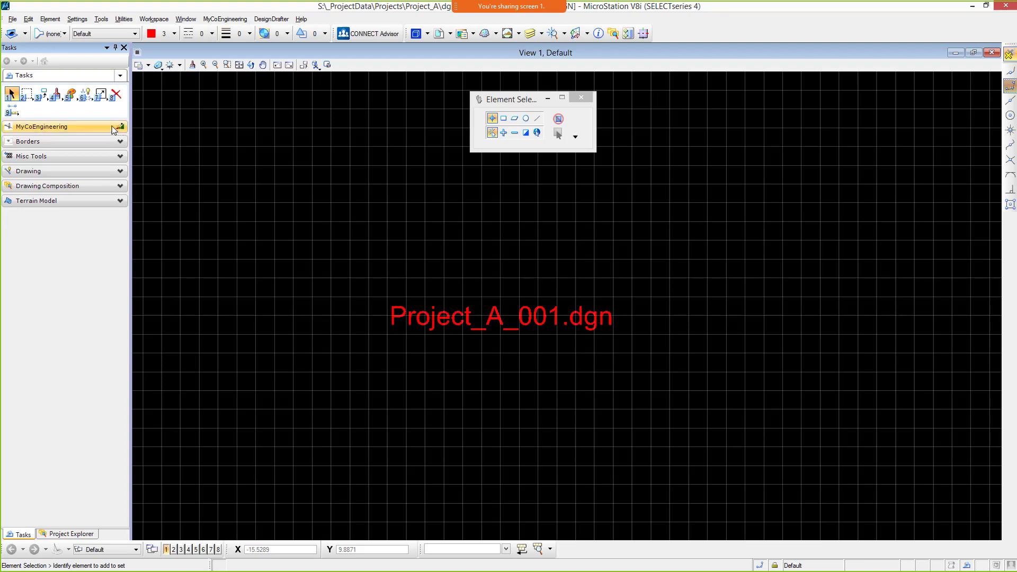
pyautogui.click(114, 129)
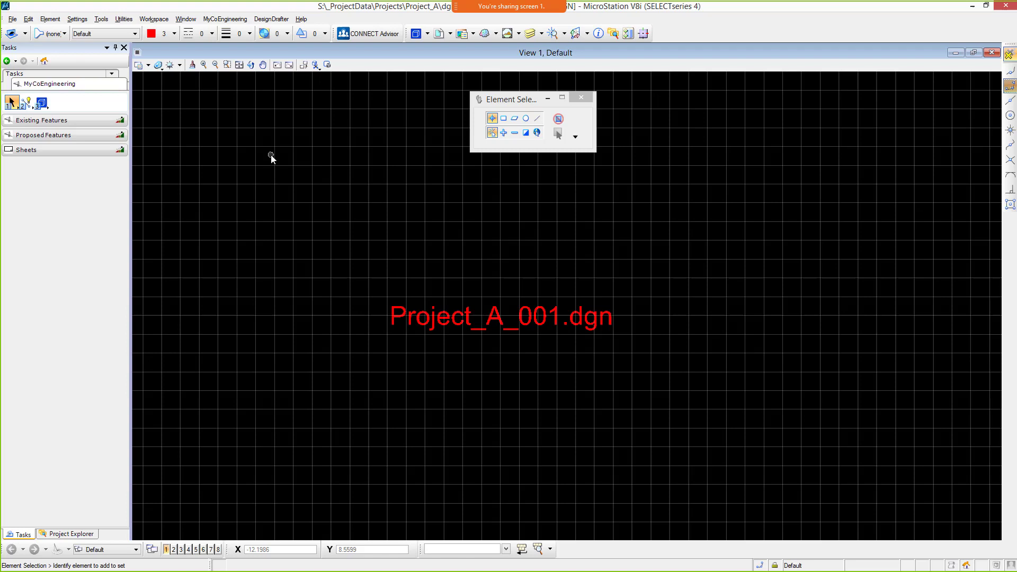
pyautogui.rightClick(271, 157)
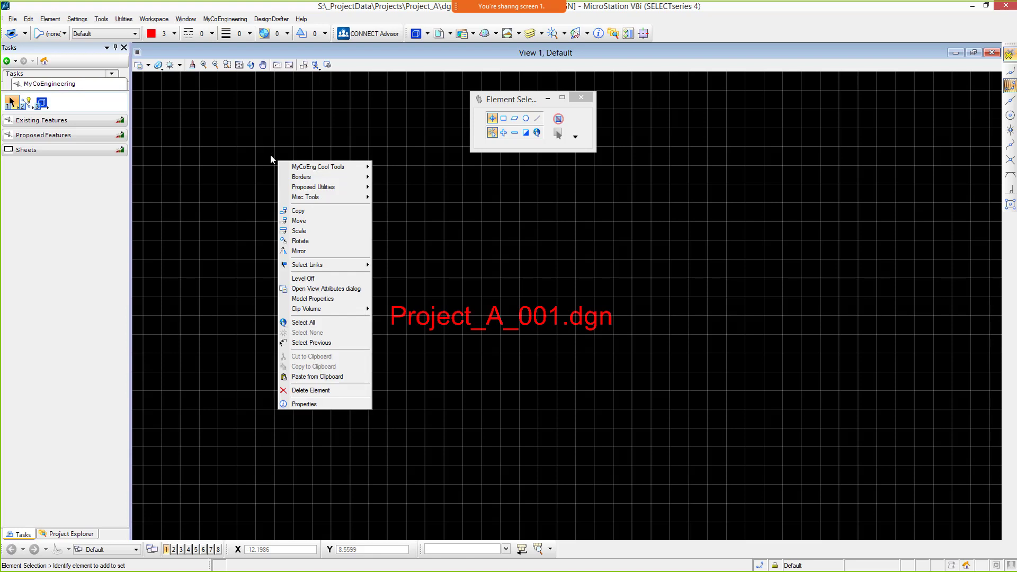
pyautogui.moveTo(338, 168)
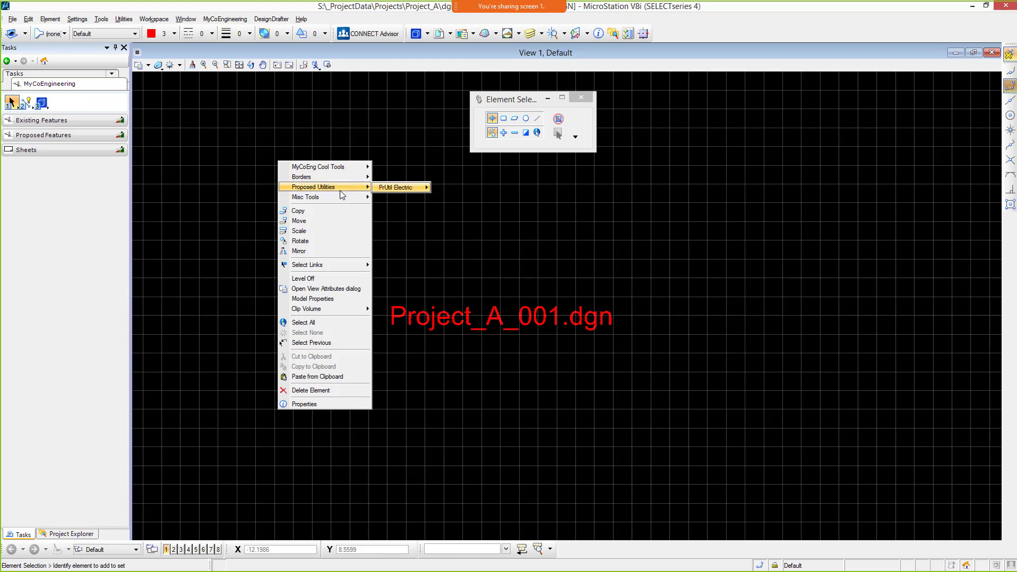
pyautogui.click(525, 231)
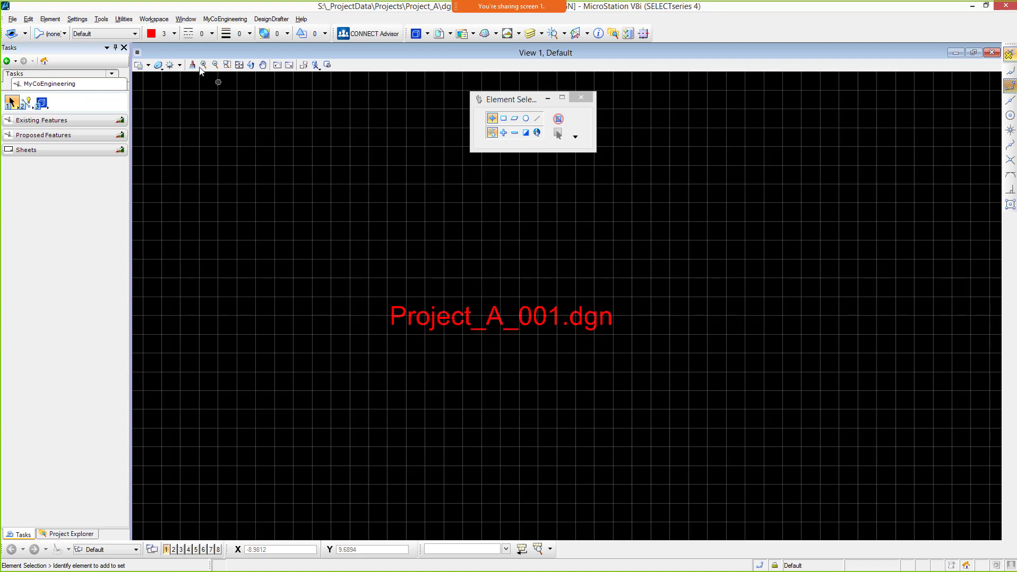
# - Open Workspace > Customize and expand User Tools > MyCoEng_GUI.dgnlib > EXALG - Existing Alignments
pyautogui.click(162, 20)
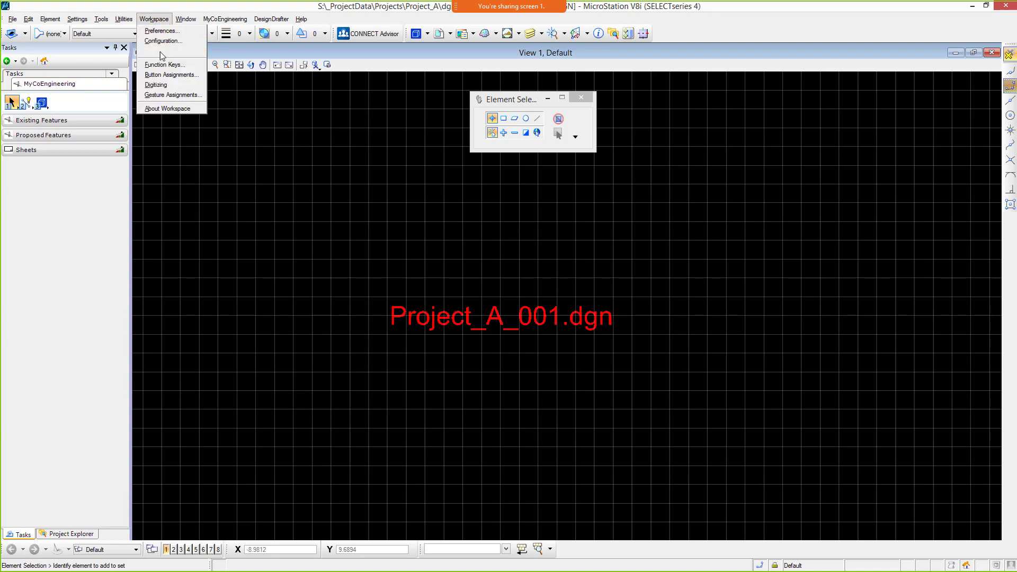
pyautogui.click(387, 190)
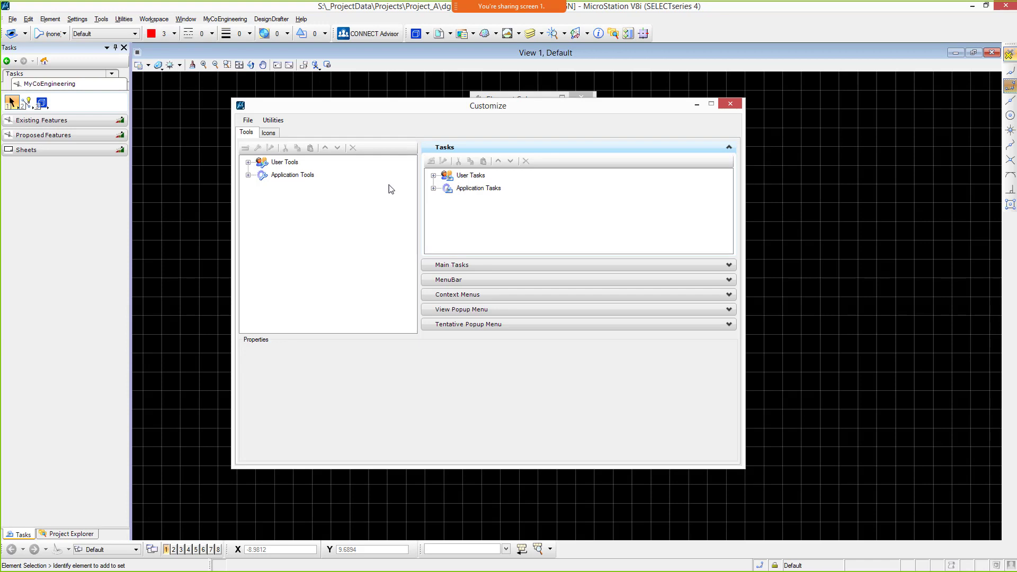
pyautogui.click(248, 162)
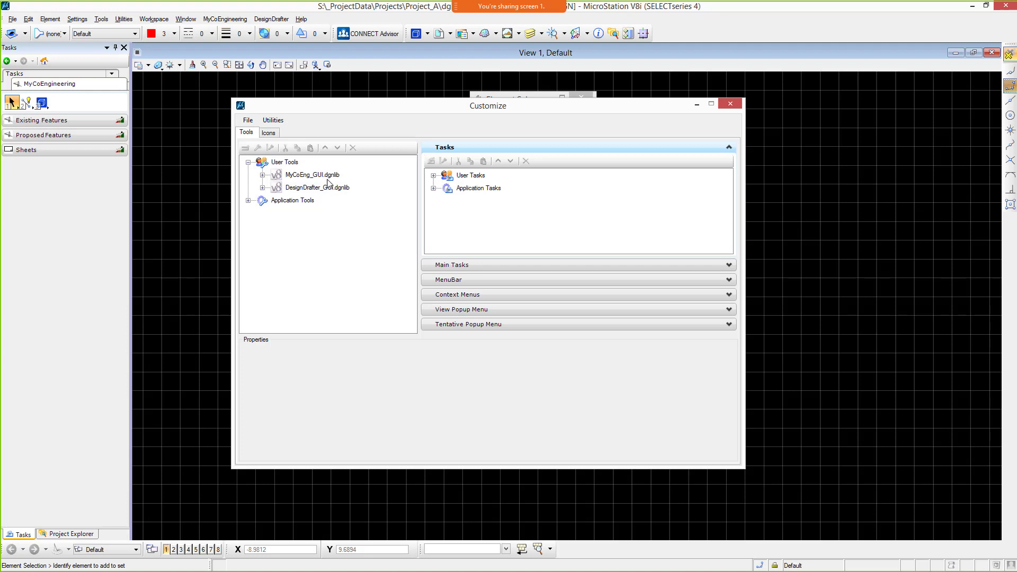
pyautogui.click(263, 176)
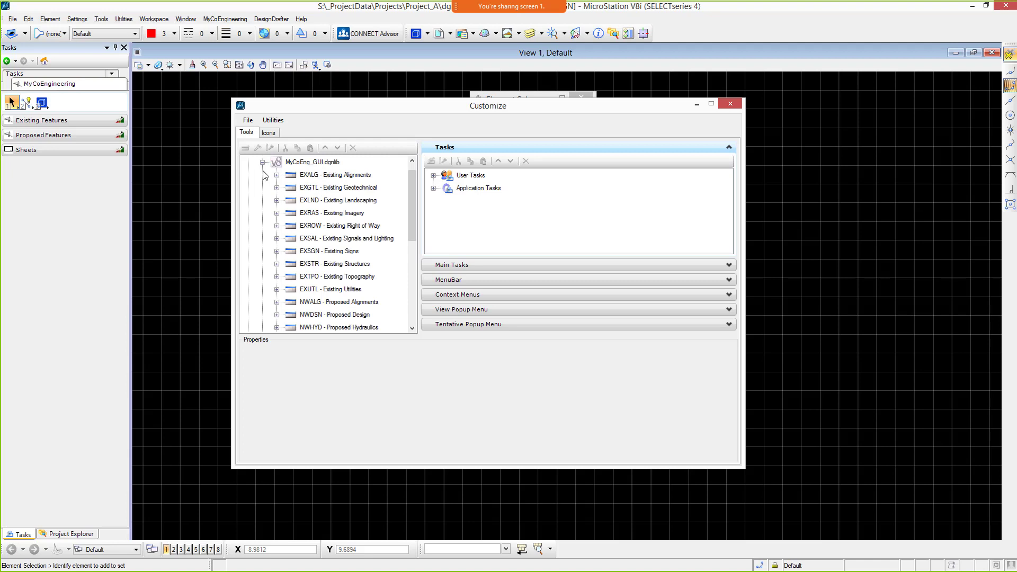
pyautogui.click(276, 175)
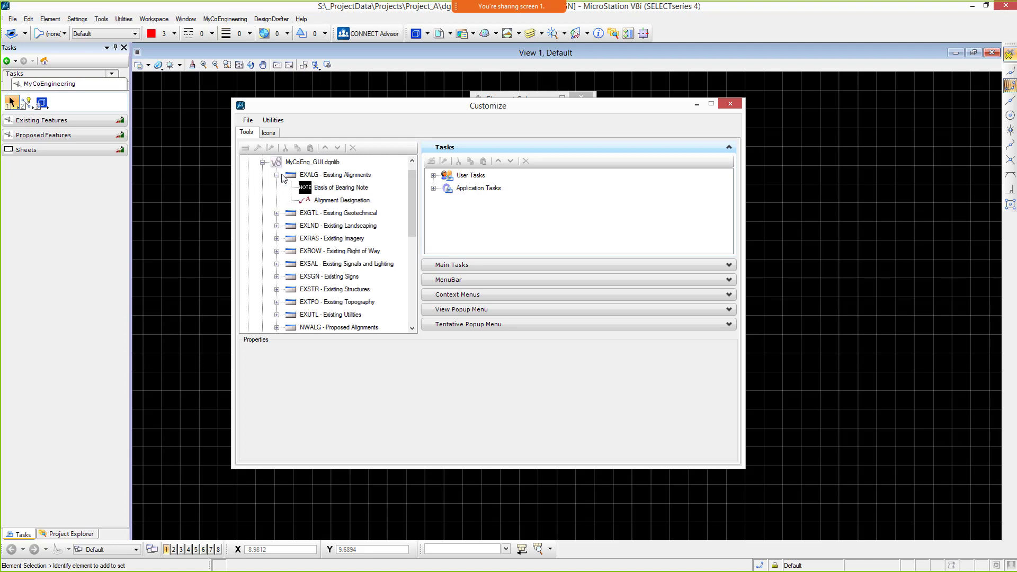
# - Expand User Tasks > MyCoEng_GUI.dgnlib > MyCoEngineering > Existing Features, then show MenuBar and Context Menus
pyautogui.click(433, 175)
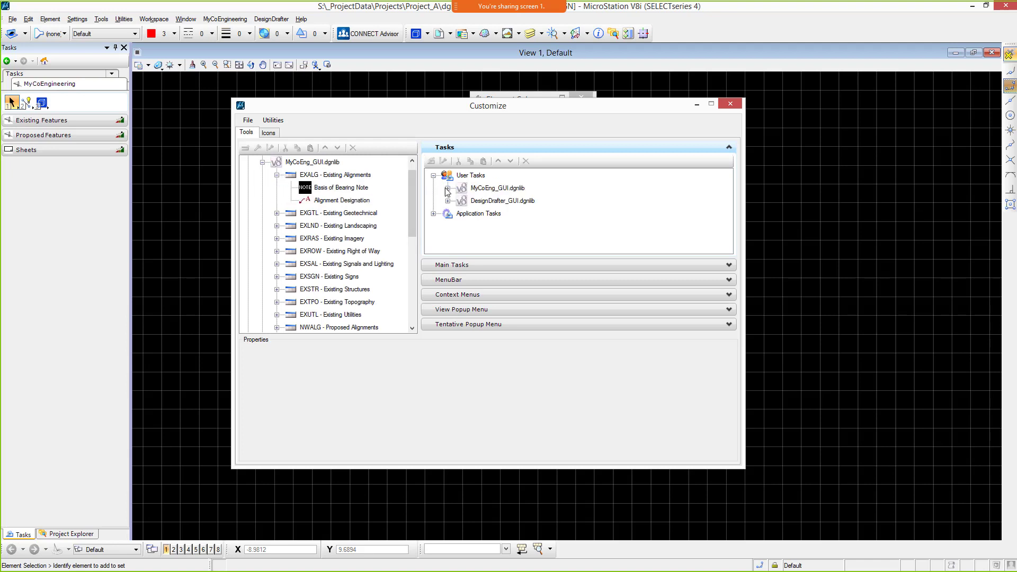
pyautogui.click(448, 189)
pyautogui.click(462, 202)
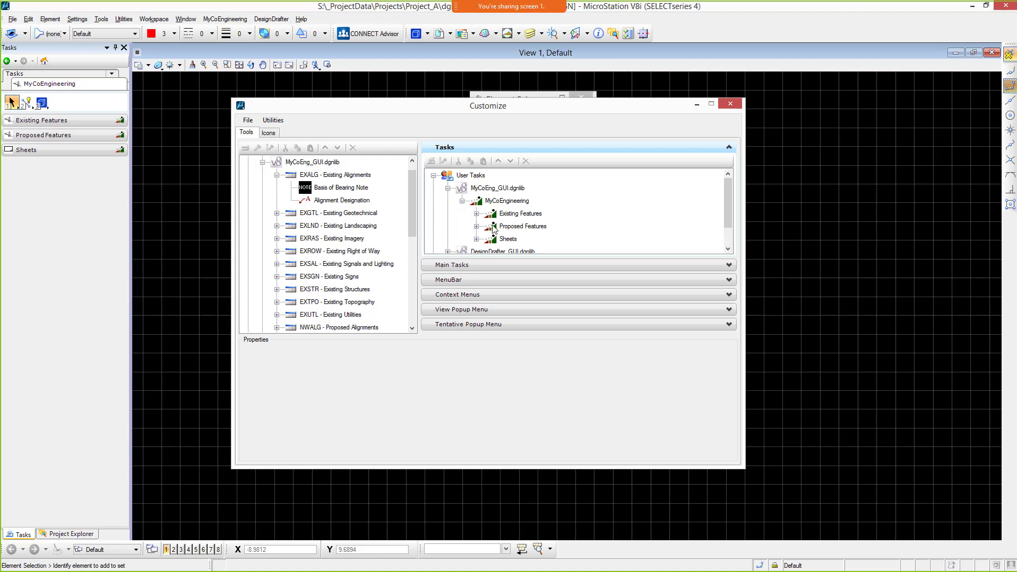
pyautogui.click(477, 214)
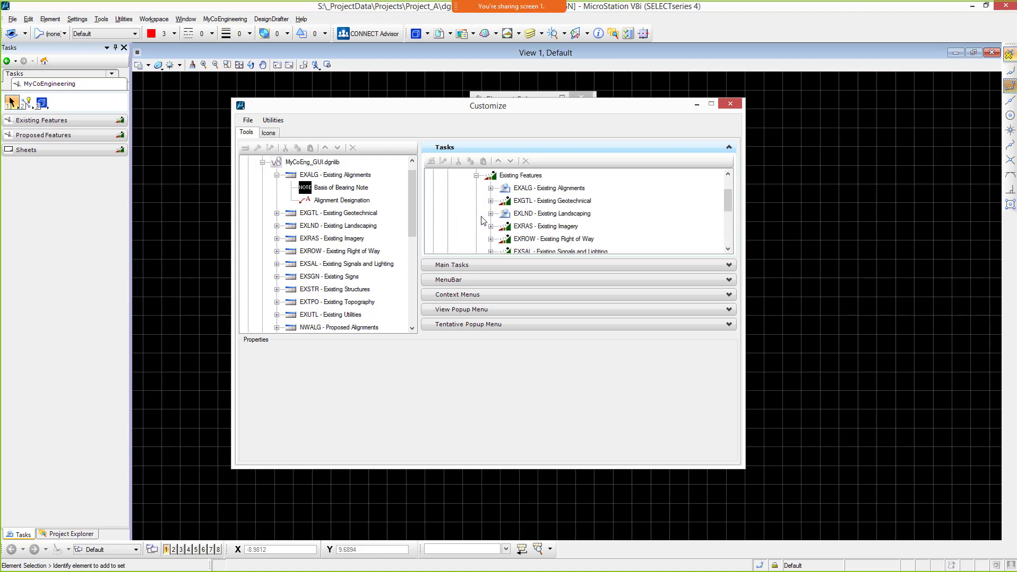
pyautogui.click(475, 281)
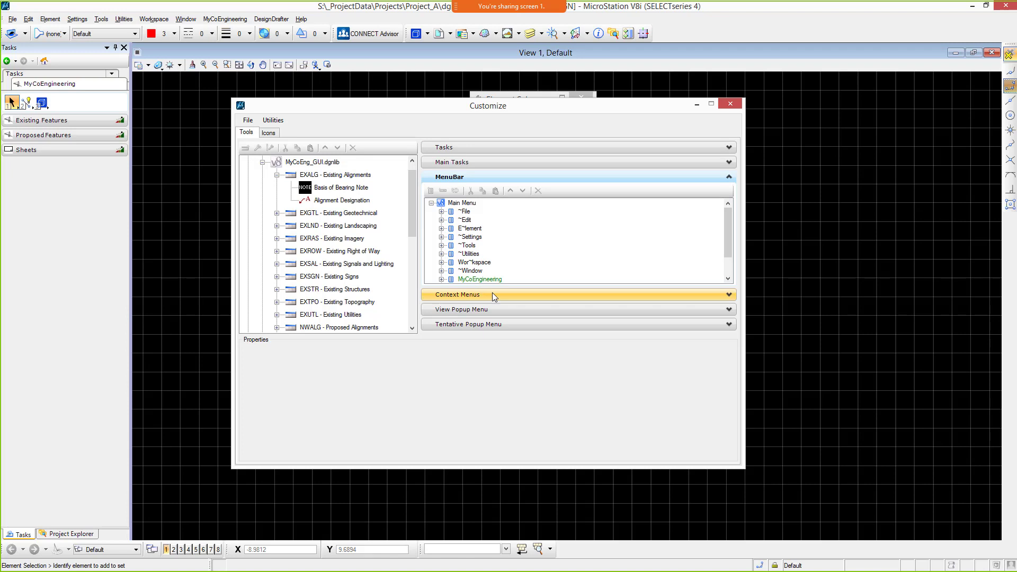
pyautogui.click(492, 293)
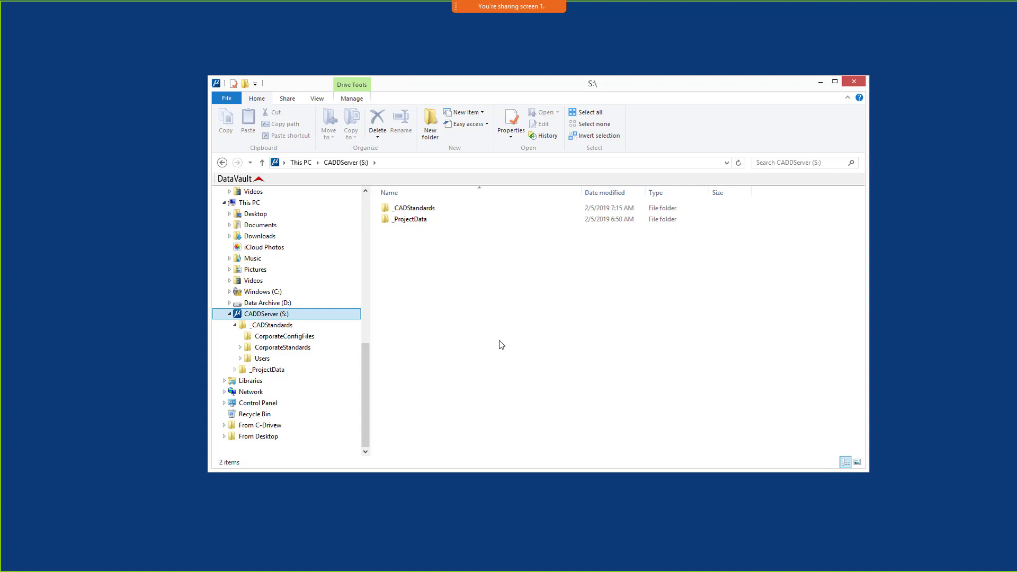
# - Copy MyCoEng_GUI.dgnlib from the CorporateStandards GUI_DGNLib folder
pyautogui.click(241, 347)
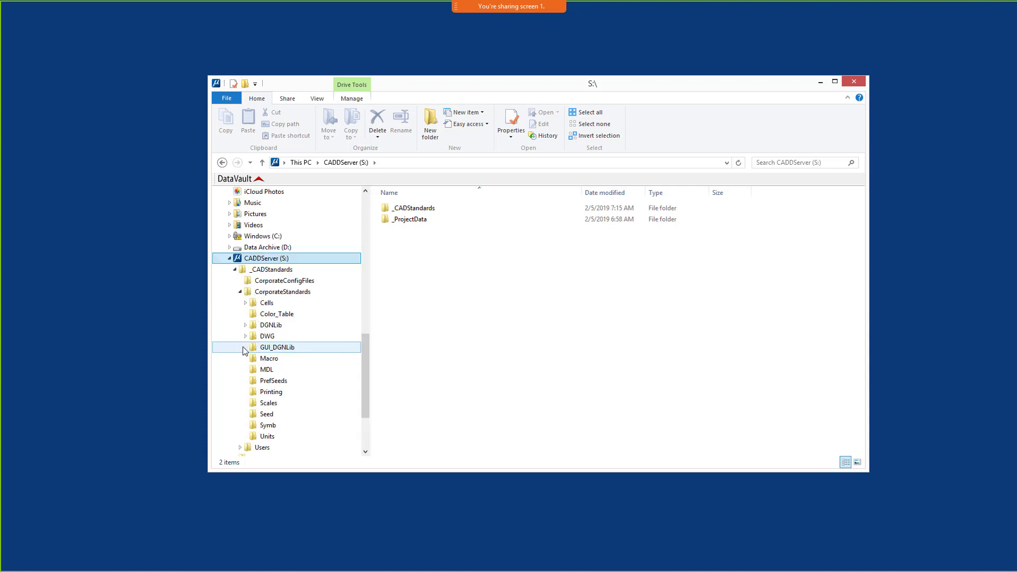
pyautogui.click(245, 352)
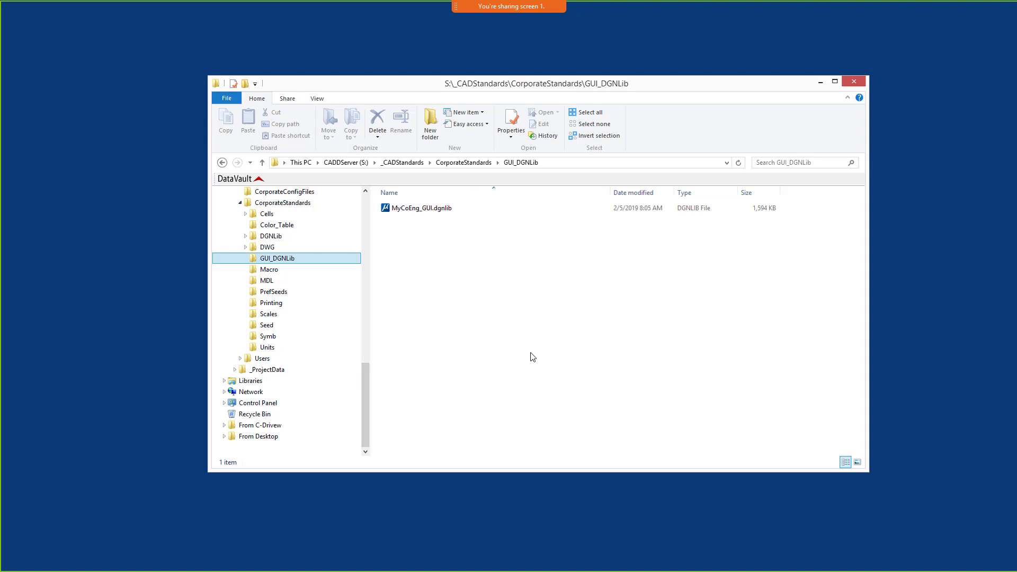
pyautogui.rightClick(438, 208)
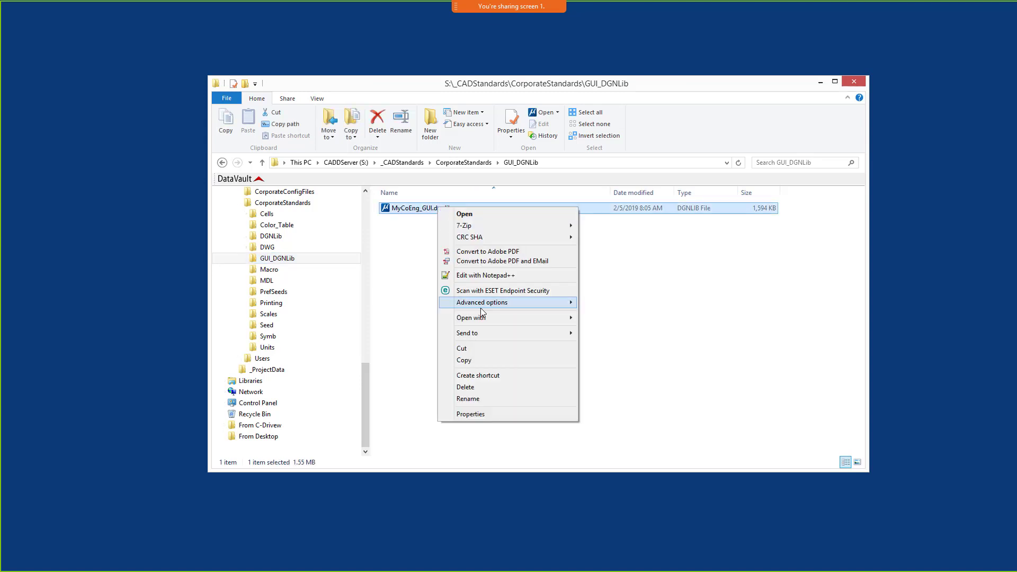
pyautogui.click(497, 360)
# - Paste it into C:\MyCoEng\WorkSets\Customization Migration\Standards\Dgnlib\GUI
pyautogui.moveTo(369, 418); pyautogui.dragTo(371, 339)
pyautogui.click(305, 373)
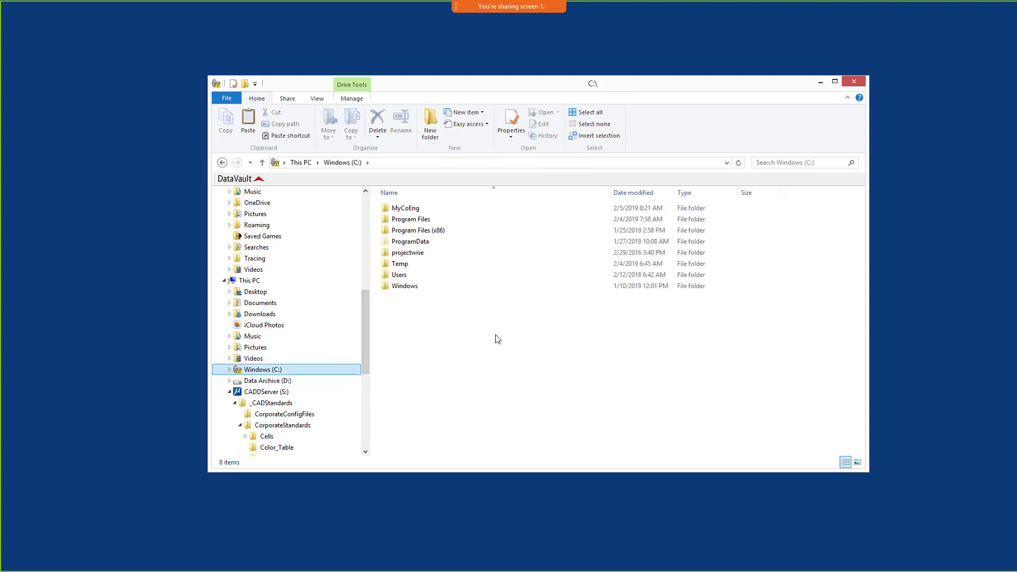
pyautogui.doubleClick(449, 208)
pyautogui.click(428, 222)
pyautogui.doubleClick(430, 223)
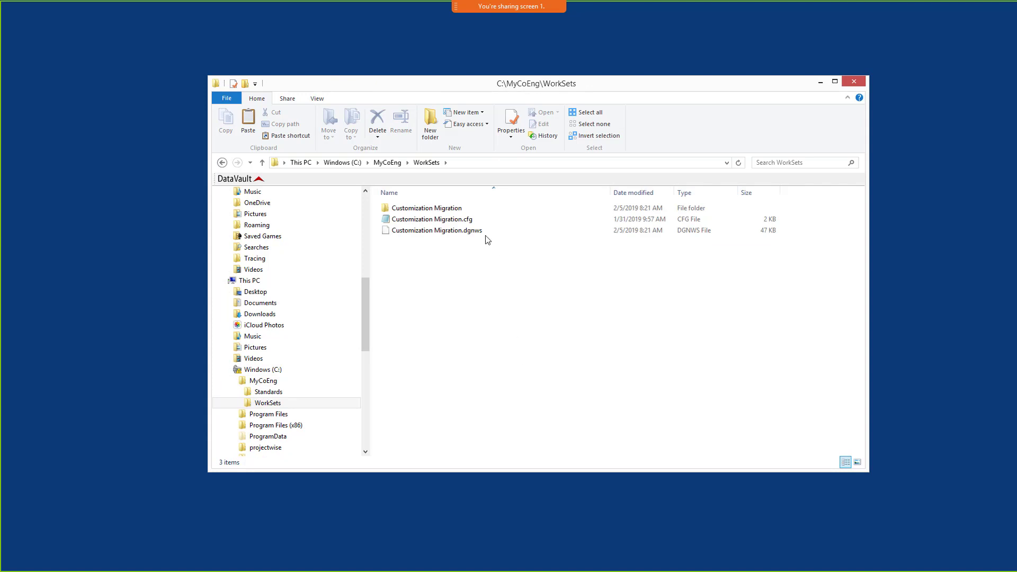
pyautogui.doubleClick(434, 208)
pyautogui.doubleClick(417, 228)
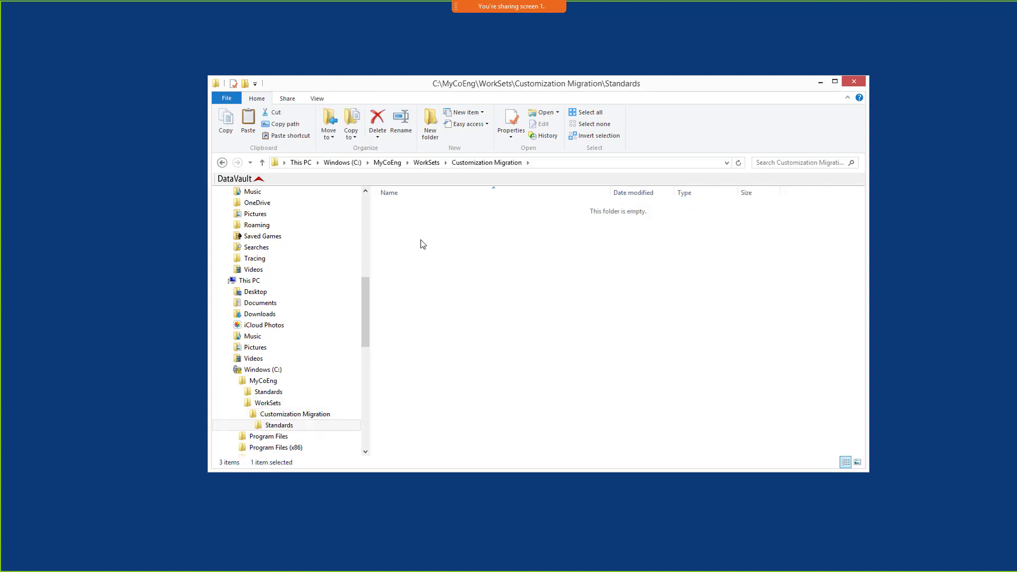
pyautogui.doubleClick(421, 231)
pyautogui.doubleClick(427, 233)
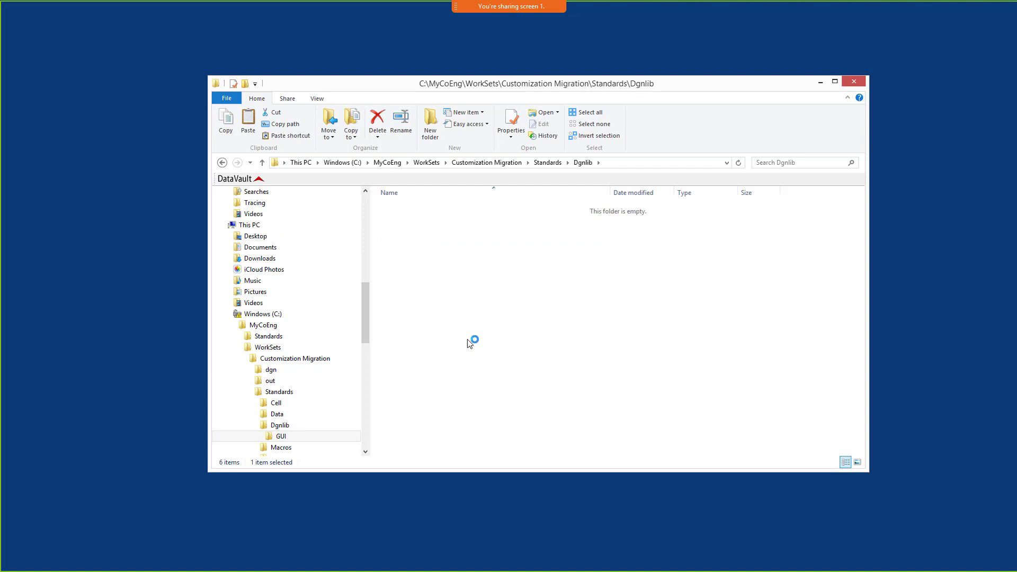
pyautogui.rightClick(432, 294)
pyautogui.click(494, 372)
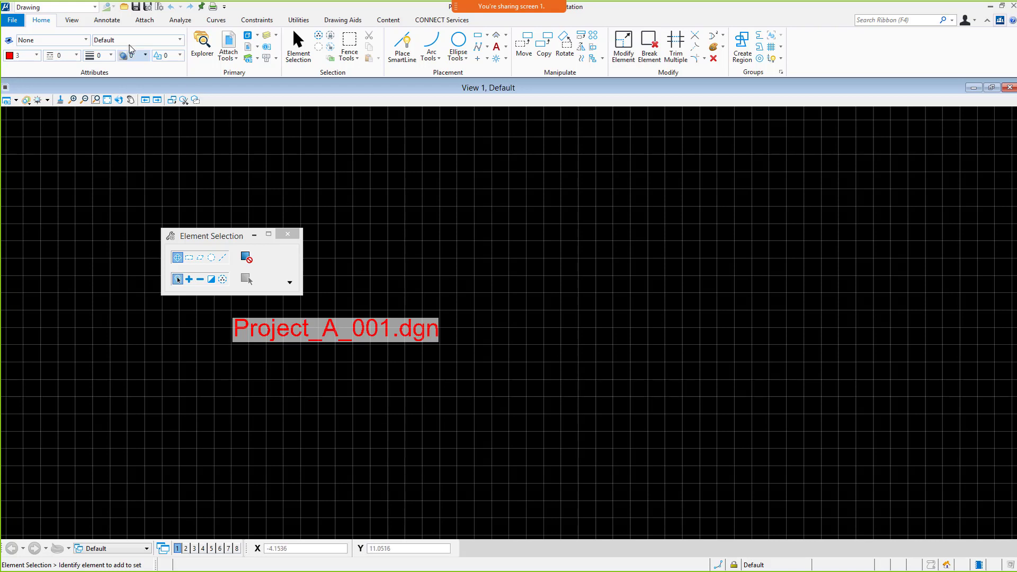
# - Change the Quick Access Toolbar workflow from Drawing to Task Navigation
pyautogui.click(94, 7)
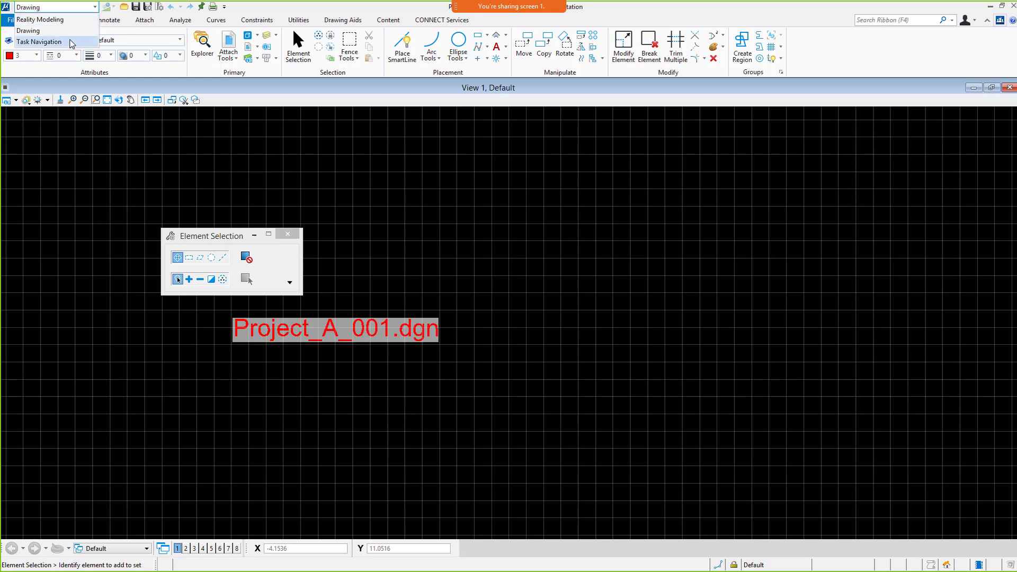
pyautogui.click(72, 42)
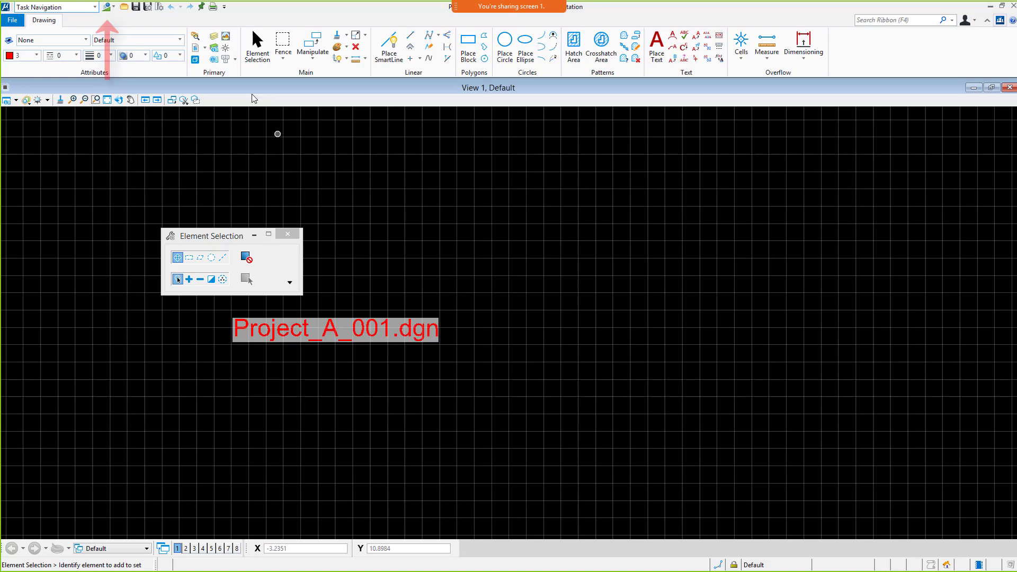
# - Expand MyCoEngineering's Existing Features, Proposed Features and Sheets task groups, then bring up the ribbon options
pyautogui.click(113, 7)
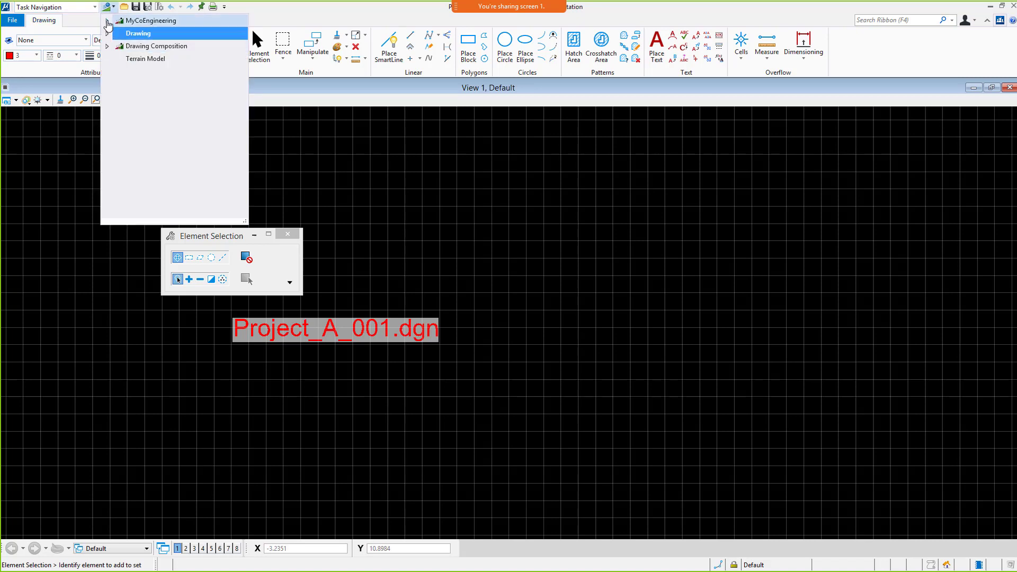
pyautogui.click(107, 20)
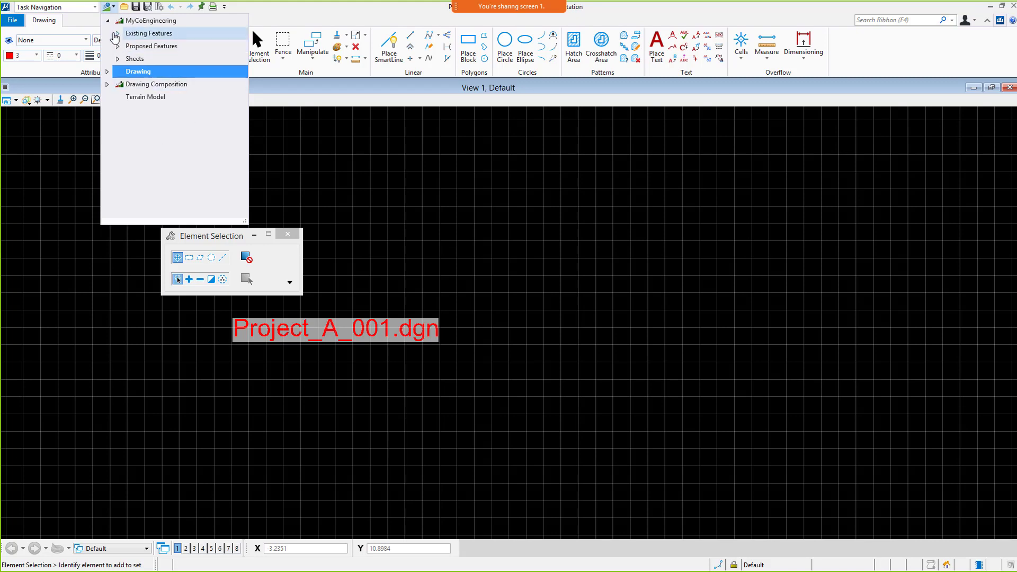
pyautogui.click(117, 34)
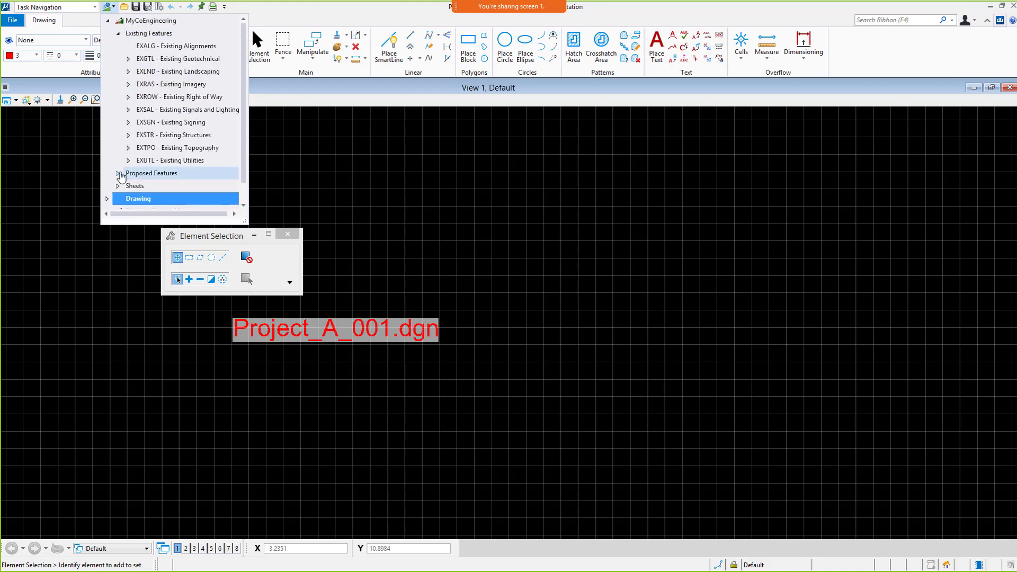
pyautogui.click(118, 173)
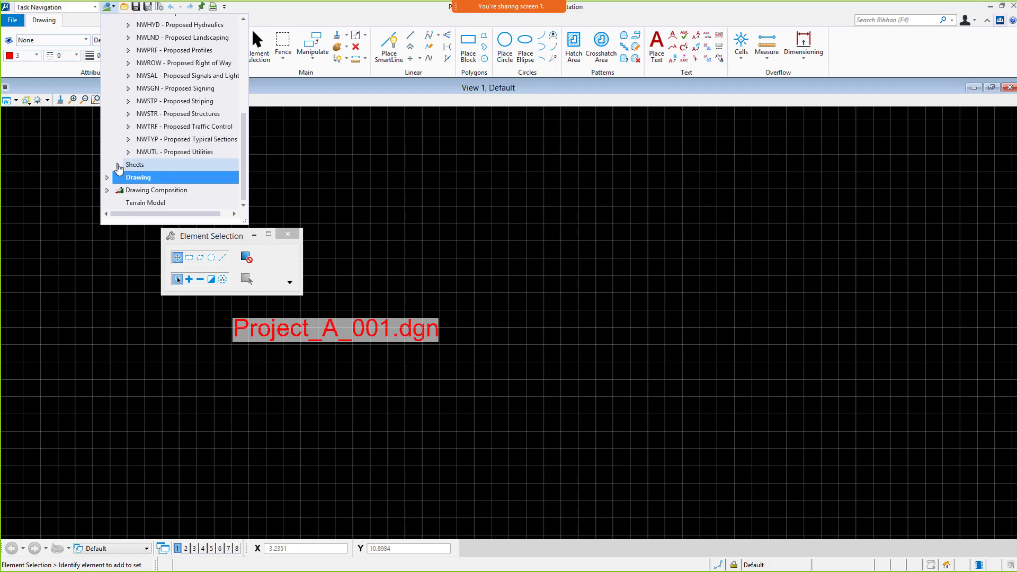
pyautogui.click(118, 165)
pyautogui.moveTo(245, 159); pyautogui.dragTo(245, 184)
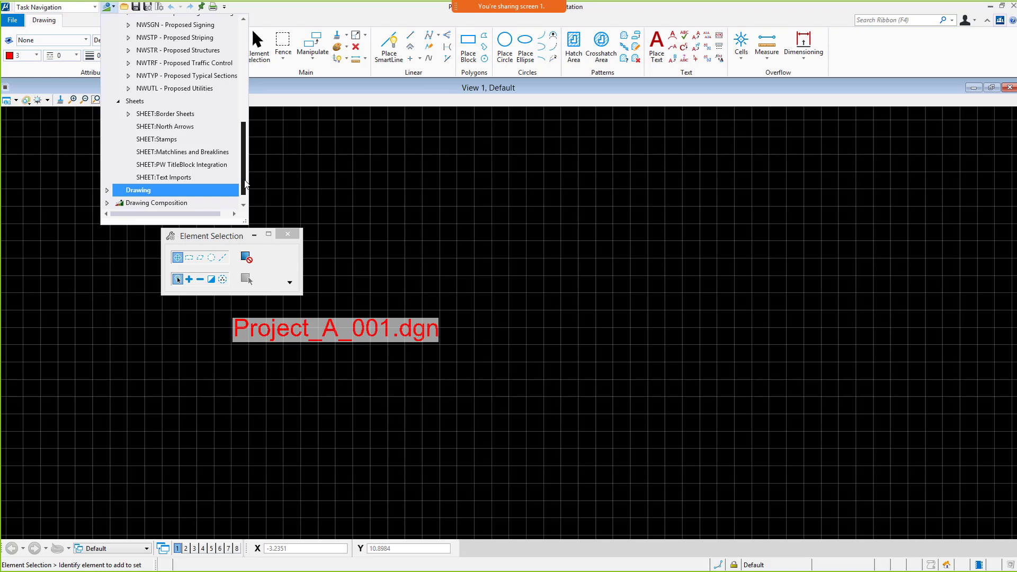
pyautogui.rightClick(861, 52)
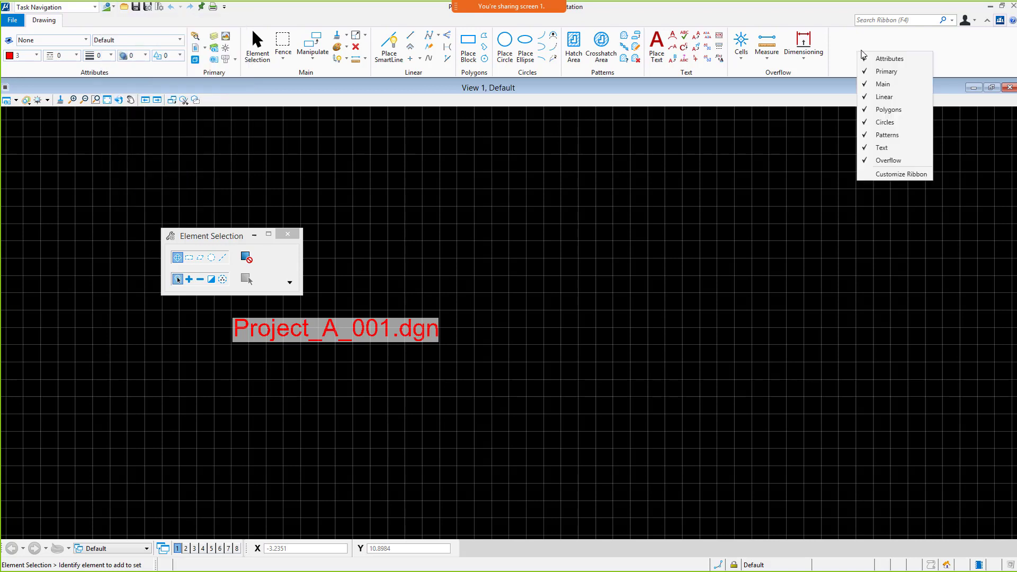
# - Open Customize Ribbon for Personal.dgnlib and move it up and right, clear of the selection panel
pyautogui.click(901, 174)
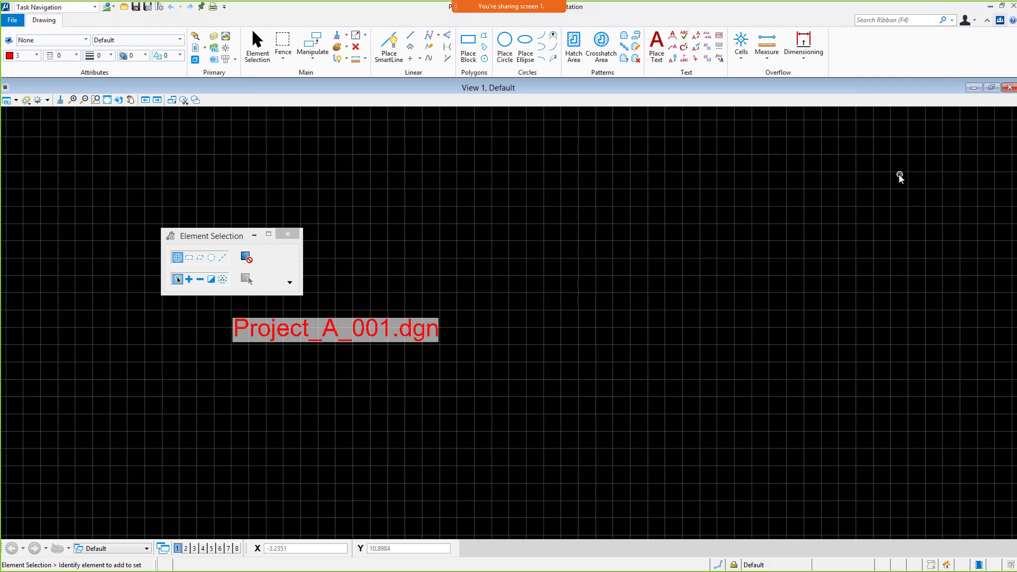
pyautogui.moveTo(377, 122); pyautogui.dragTo(549, 77)
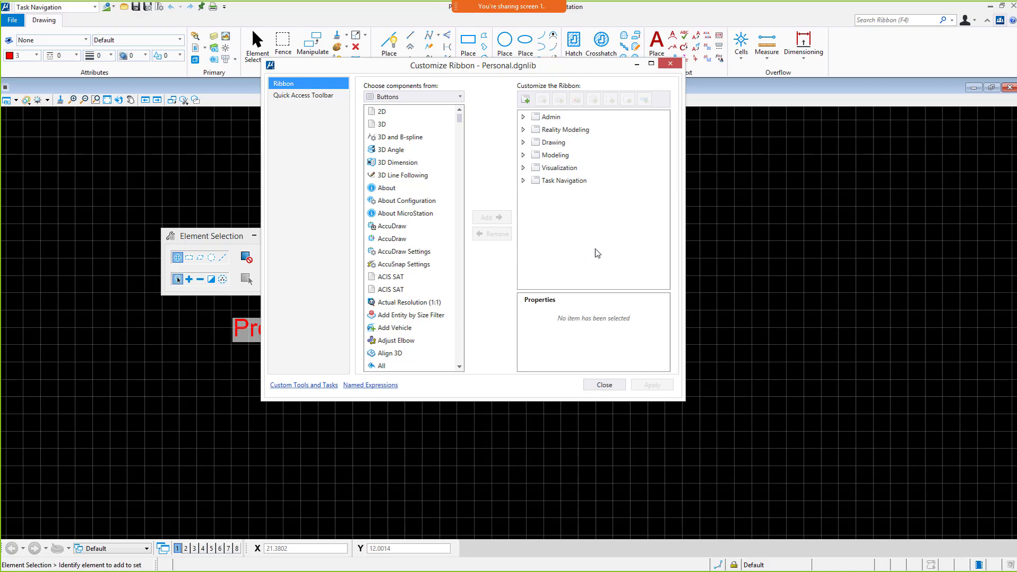
# - Open MyCoEng_GUI.dgnlib from Customization Migration\Standards\Dgnlib\GUI using the active WorkSpace
pyautogui.click(124, 7)
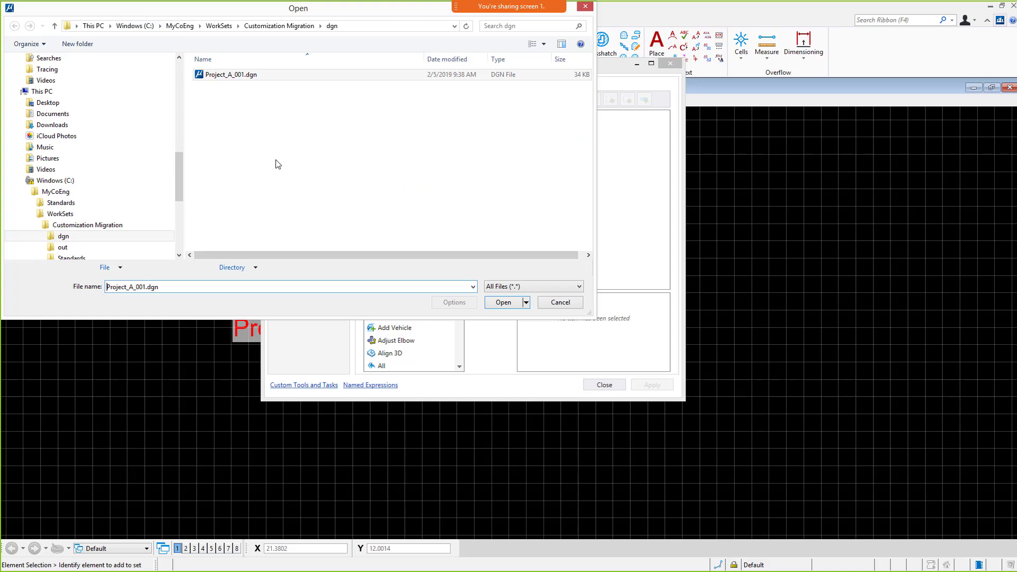
pyautogui.click(224, 27)
pyautogui.doubleClick(204, 75)
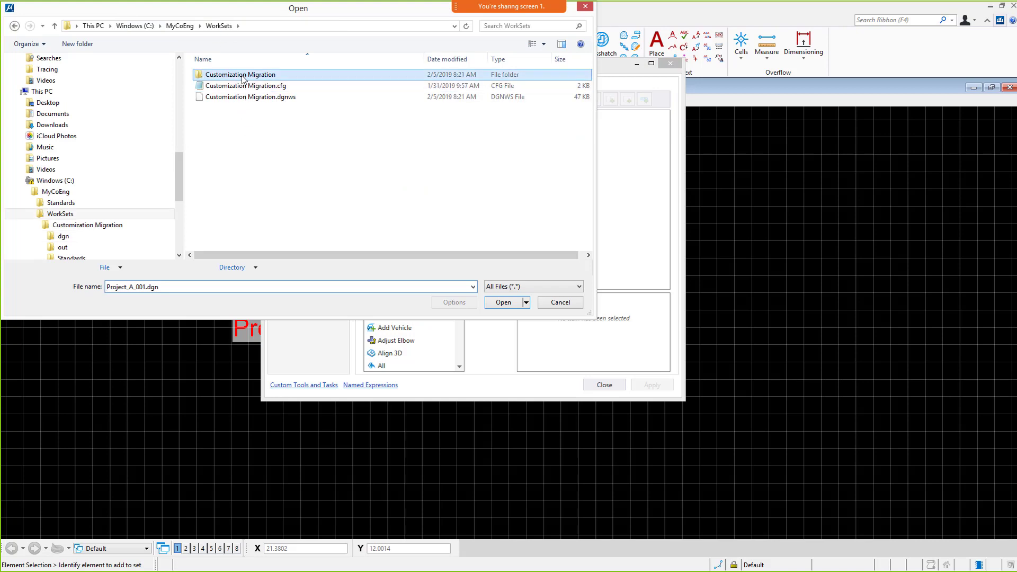
pyautogui.click(213, 98)
pyautogui.doubleClick(212, 98)
pyautogui.doubleClick(254, 99)
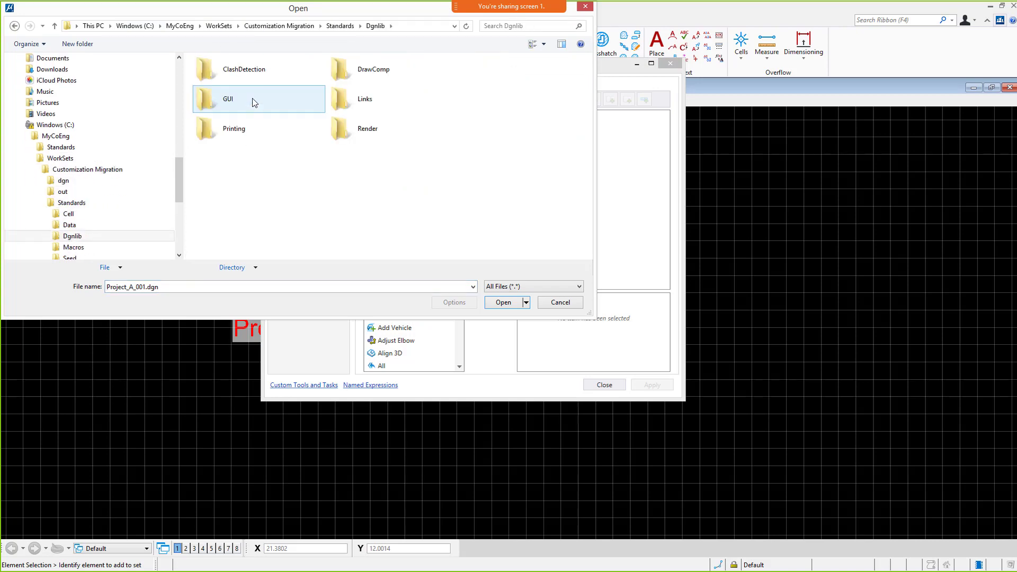
pyautogui.doubleClick(235, 96)
pyautogui.click(243, 78)
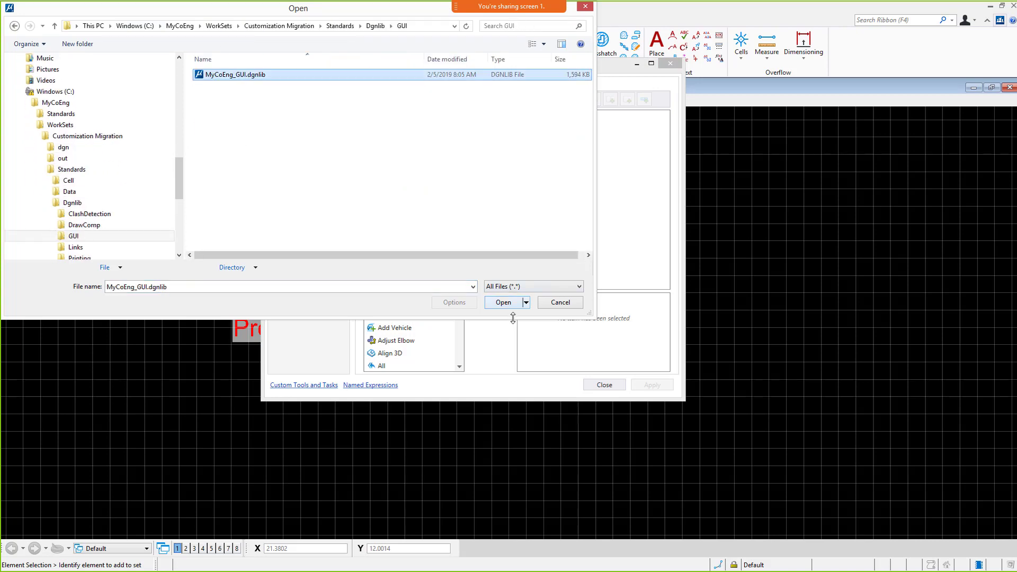
pyautogui.click(502, 302)
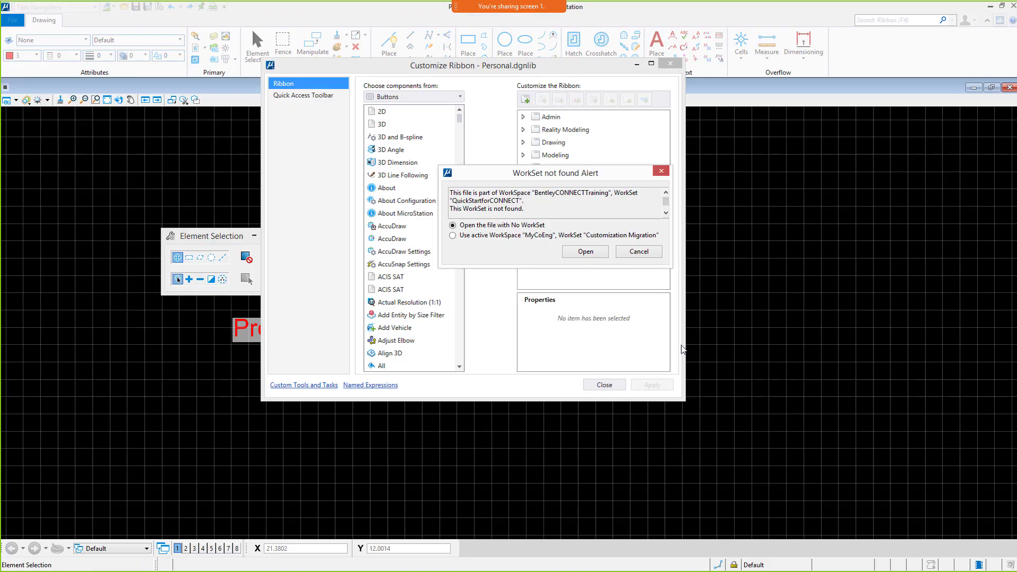
pyautogui.click(630, 236)
pyautogui.click(607, 252)
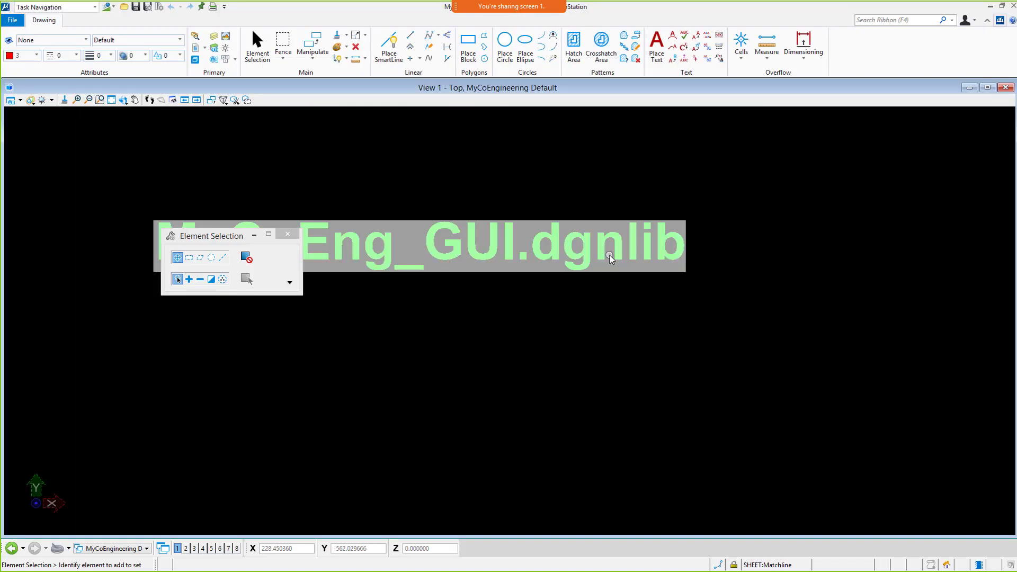
# - Open Customize Ribbon for MyCoEng_GUI.dgnlib and expand the Choose components from dropdown
pyautogui.click(577, 252)
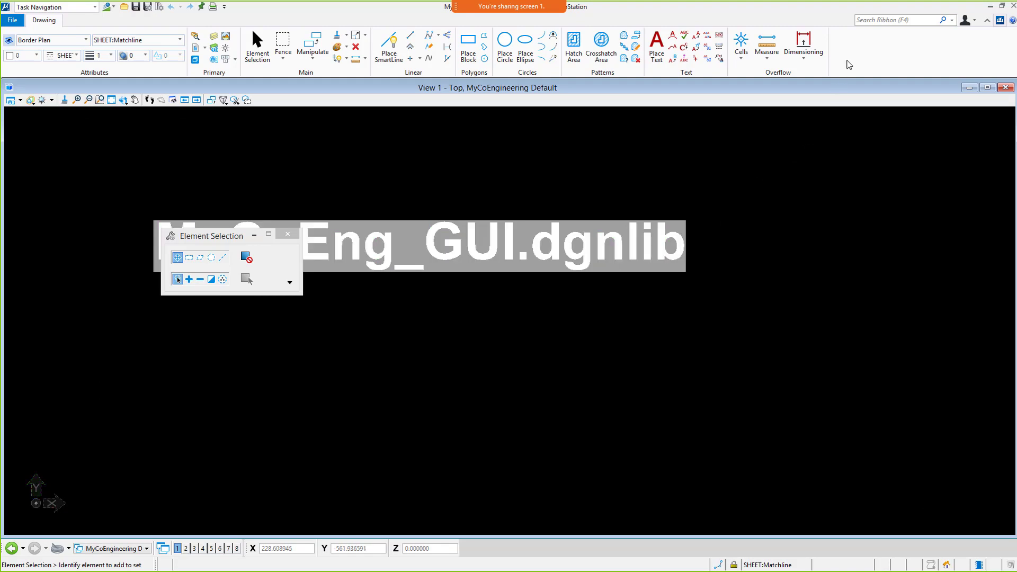
pyautogui.rightClick(848, 58)
pyautogui.click(877, 181)
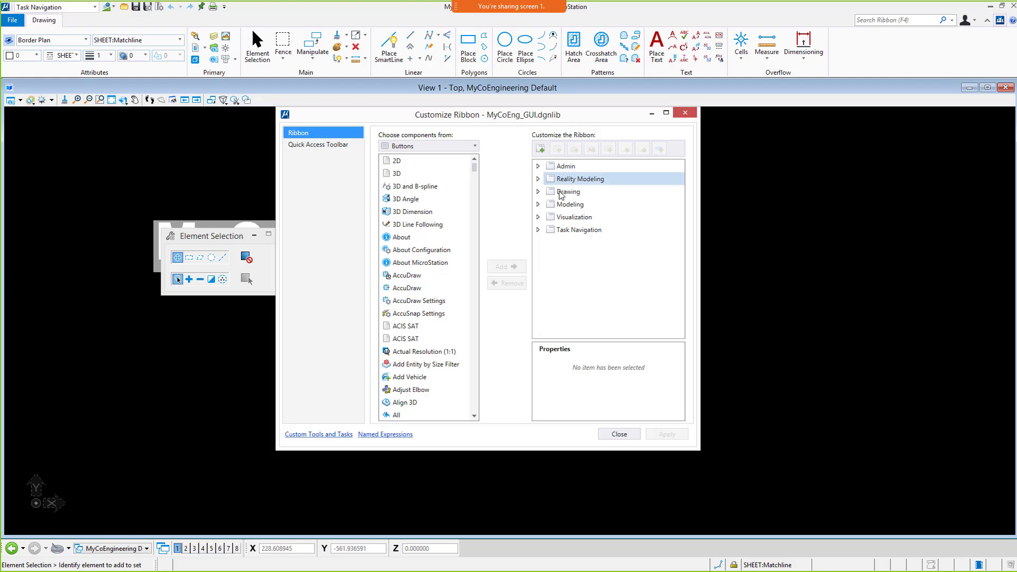
pyautogui.click(475, 147)
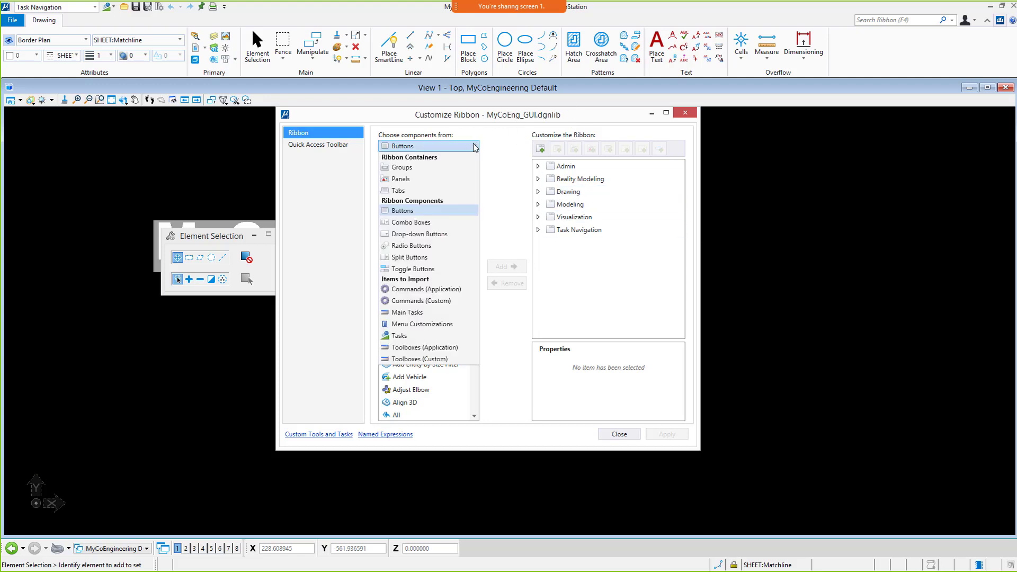
# - Pick Menu Customizations and expand MyCoEngineering's Civil Design Tools, Document Resources and Cool Tools, then enlarge the dialog
pyautogui.click(412, 324)
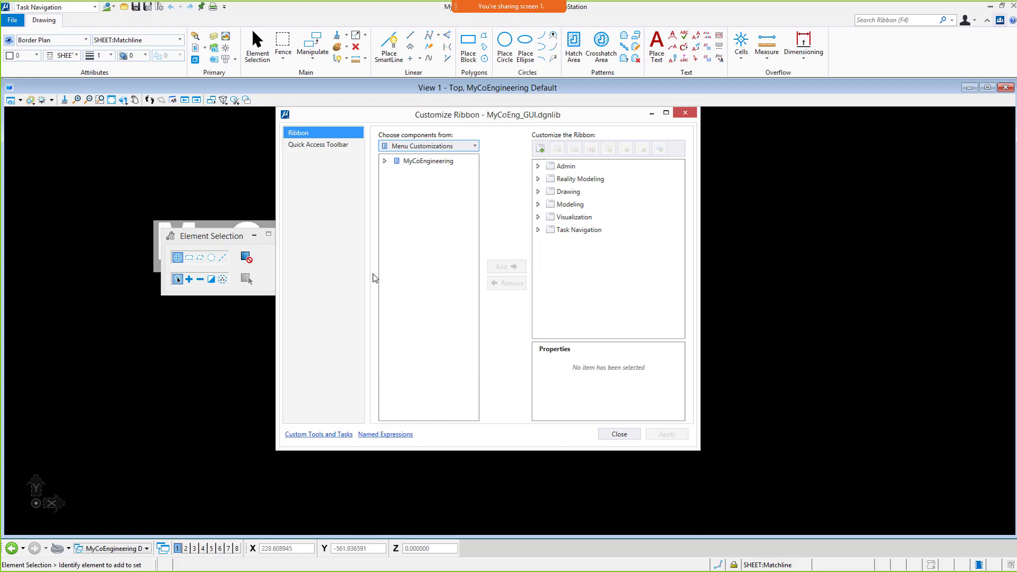
pyautogui.click(392, 165)
pyautogui.click(384, 161)
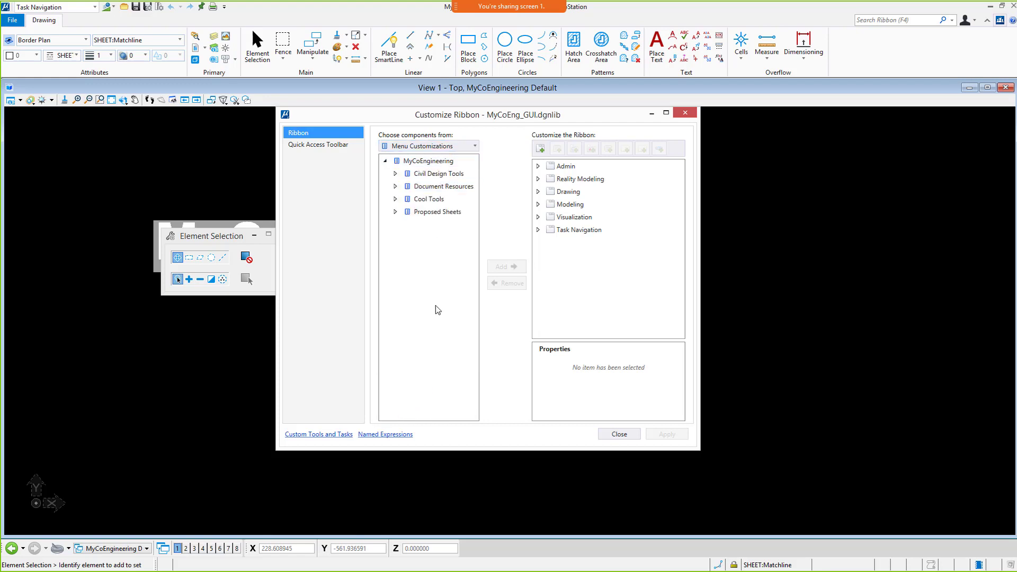
pyautogui.click(439, 174)
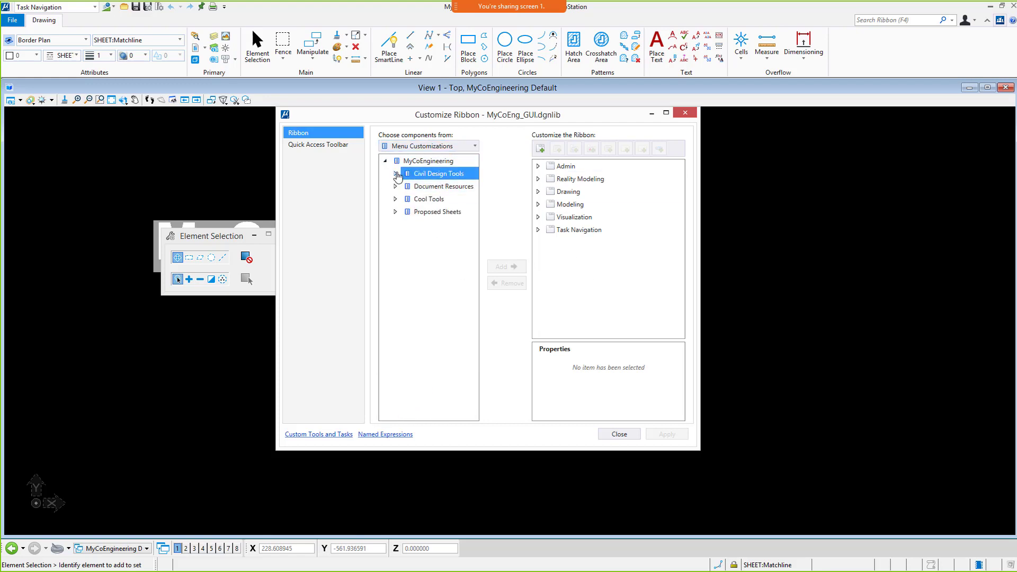
pyautogui.click(395, 174)
pyautogui.click(395, 199)
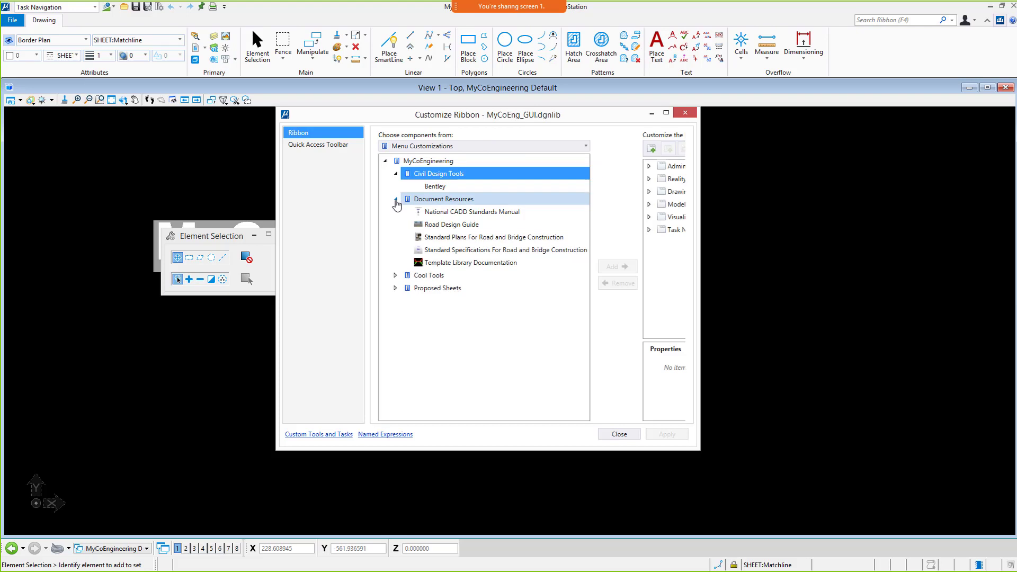
pyautogui.click(395, 276)
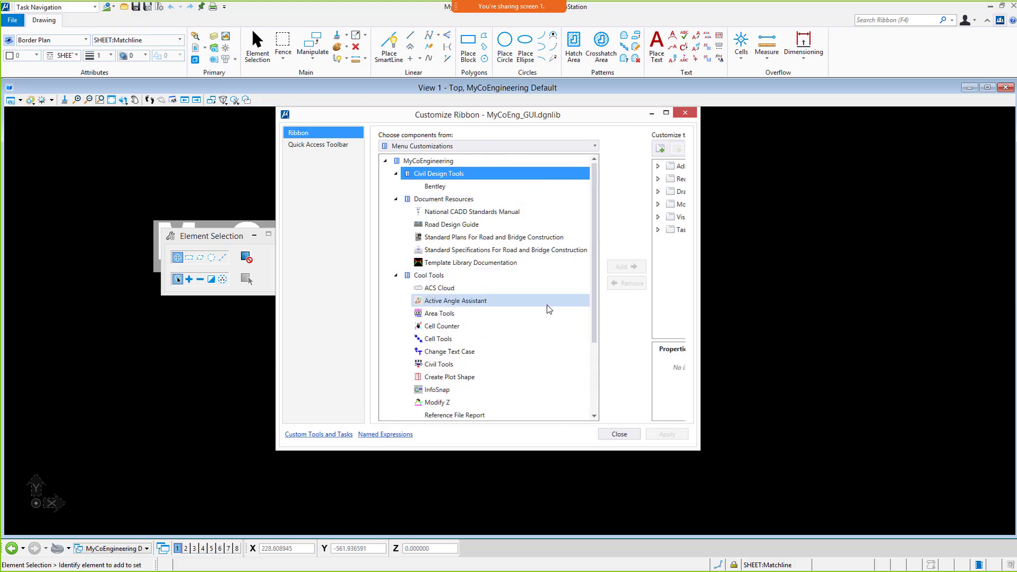
pyautogui.scroll(-2, 546, 302)
pyautogui.moveTo(692, 420); pyautogui.dragTo(979, 457)
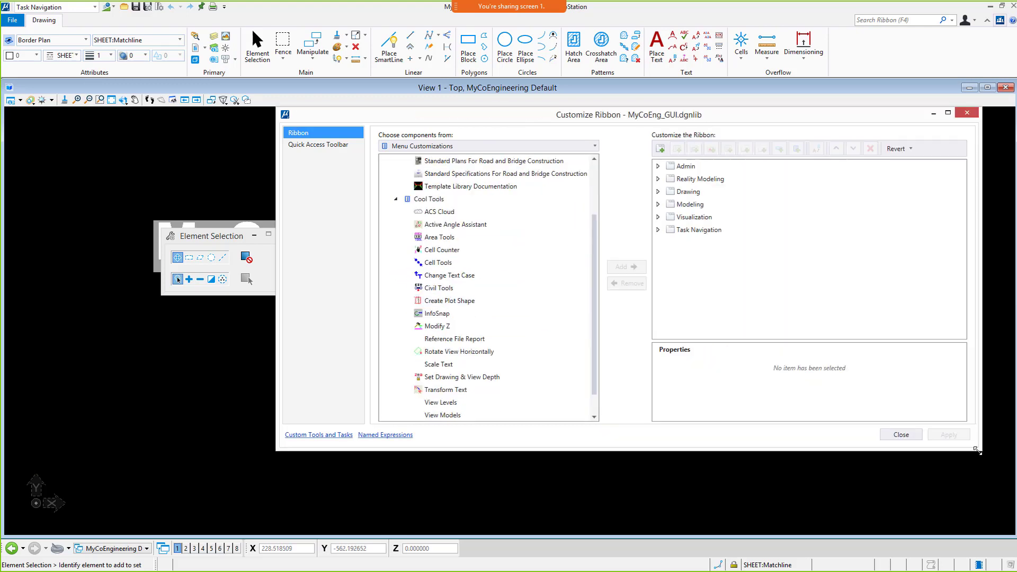
# - Create a MyCoEng workflow on the ribbon and add a New Tab under it
pyautogui.click(661, 150)
pyautogui.write('MyCoEng')
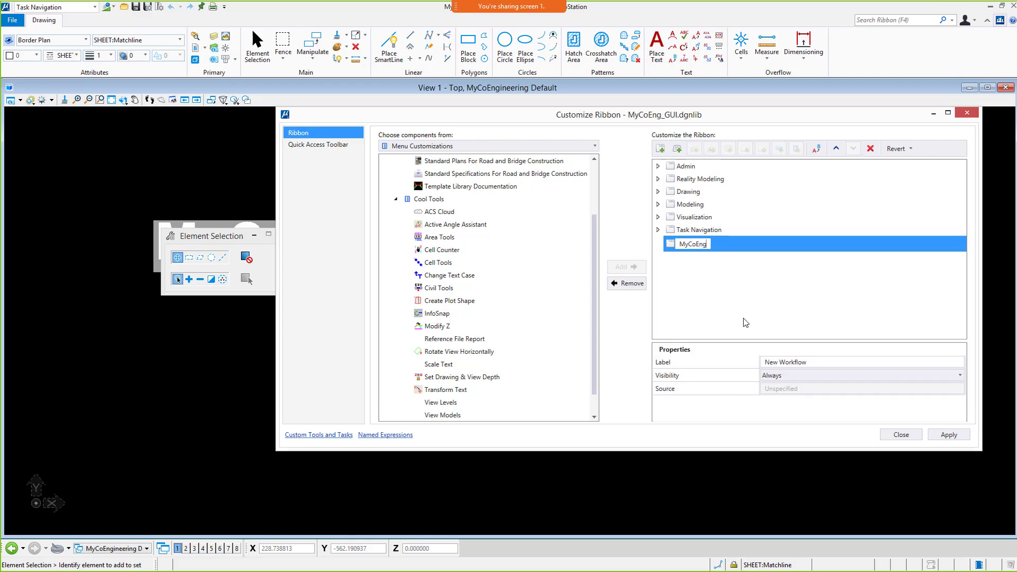
pyautogui.press('Return')
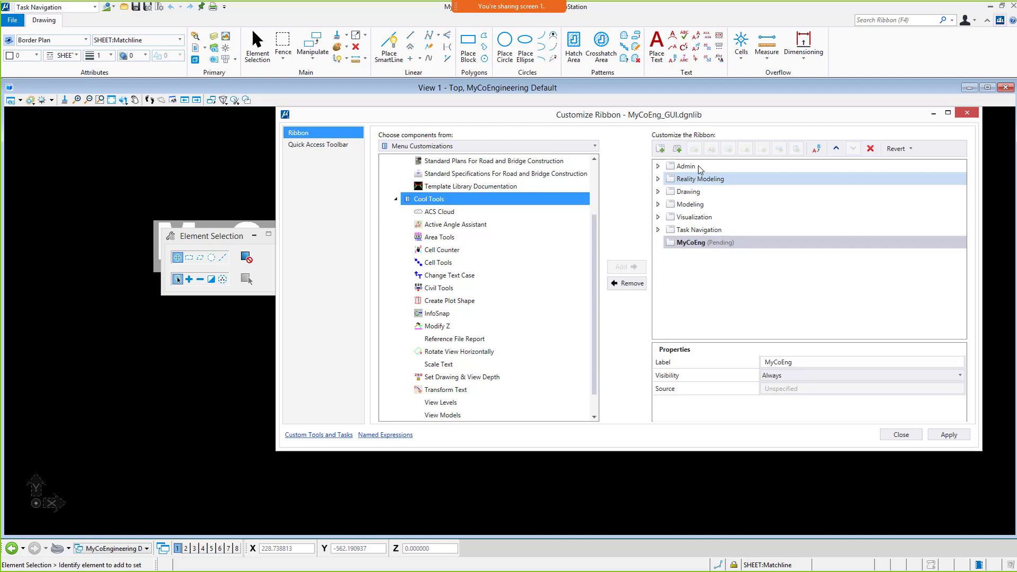
pyautogui.click(676, 149)
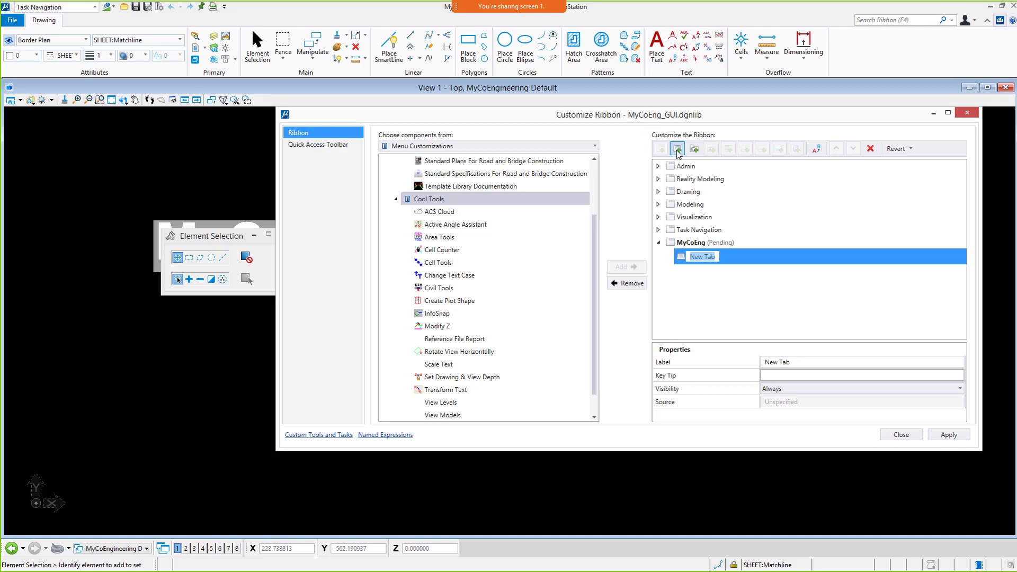
pyautogui.click(439, 212)
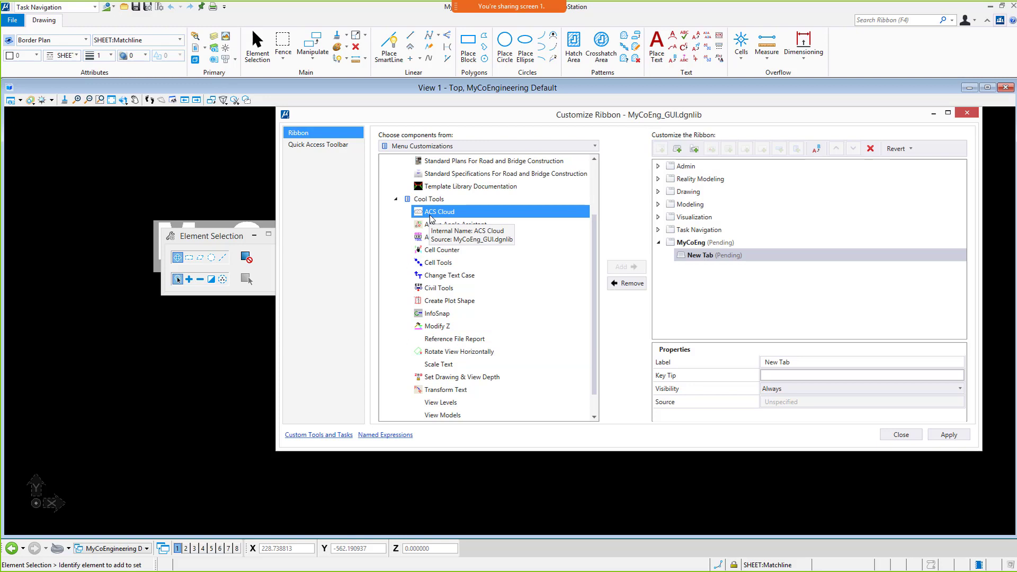
# - Collapse the Cool Tools list and bring up the Choose components from sources list
pyautogui.click(429, 198)
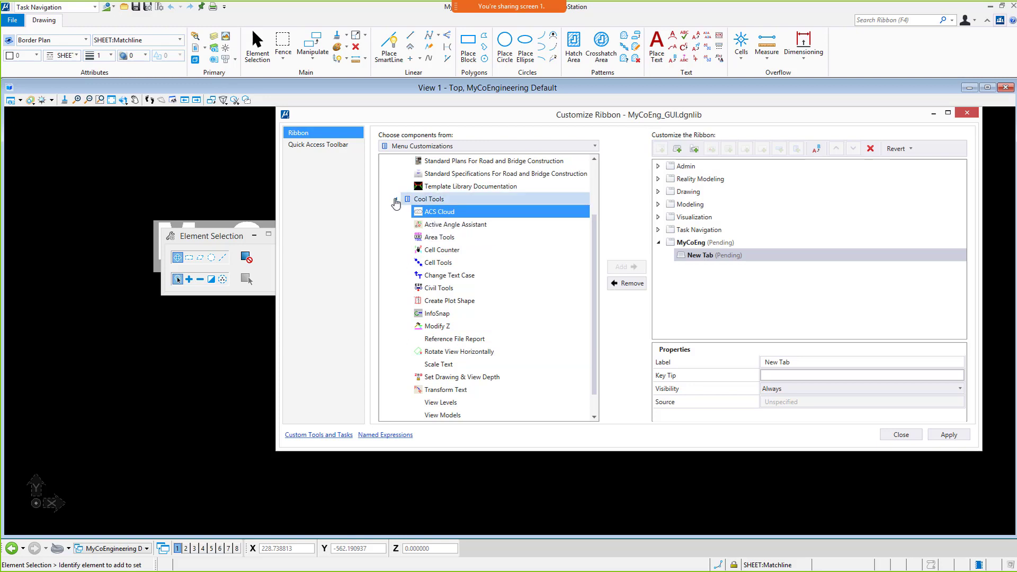
pyautogui.click(396, 199)
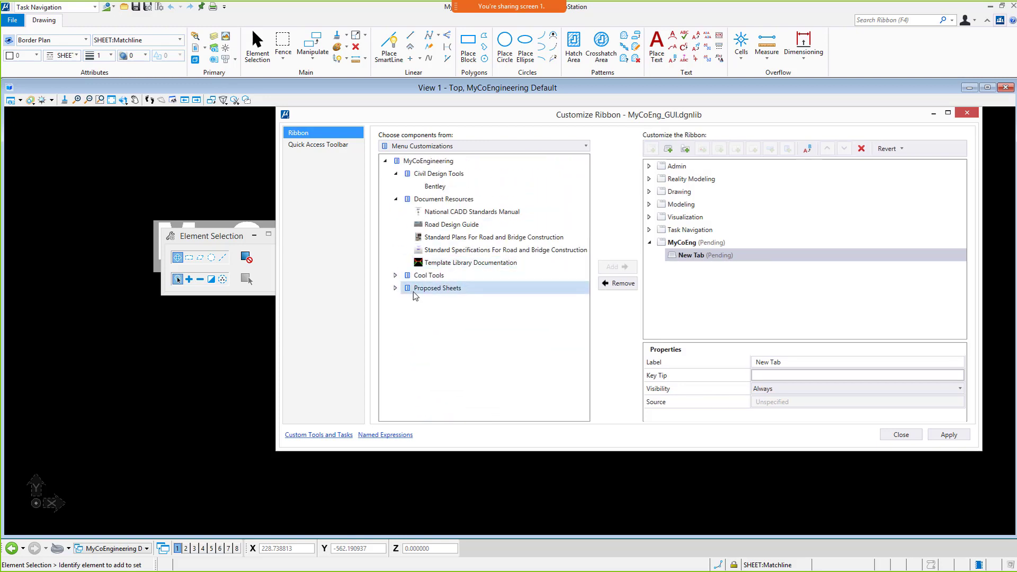
pyautogui.click(499, 147)
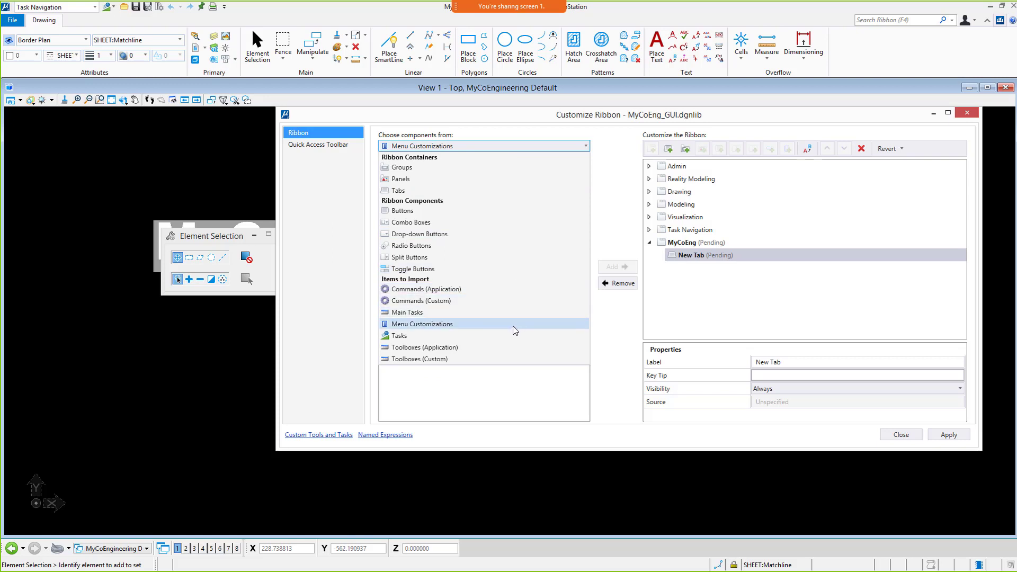
# - From Toolboxes (Custom), drag MyCoEng Cool Tools onto New Tab, then apply the ribbon changes
pyautogui.click(444, 359)
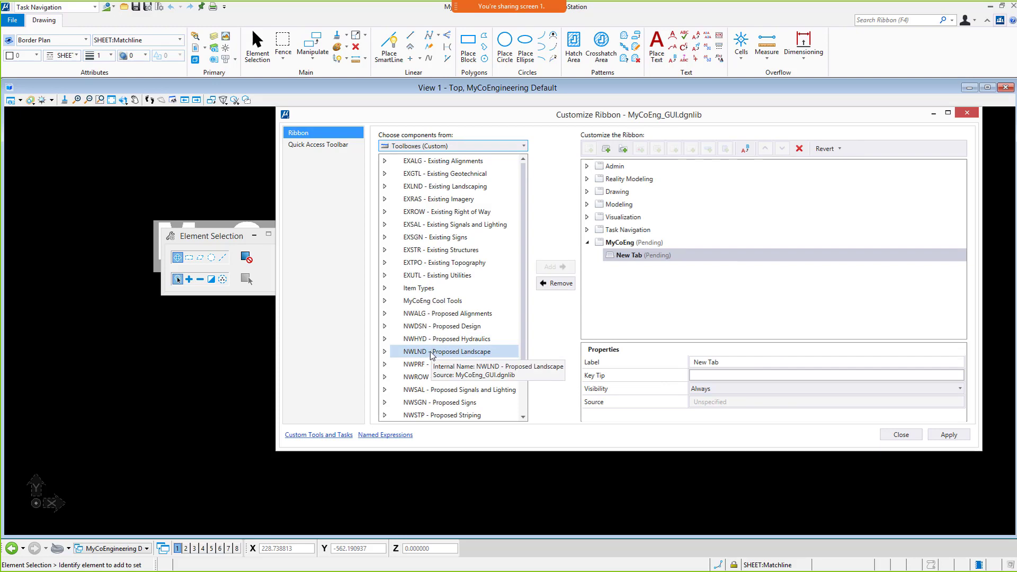
pyautogui.moveTo(522, 185); pyautogui.dragTo(523, 221)
pyautogui.click(437, 255)
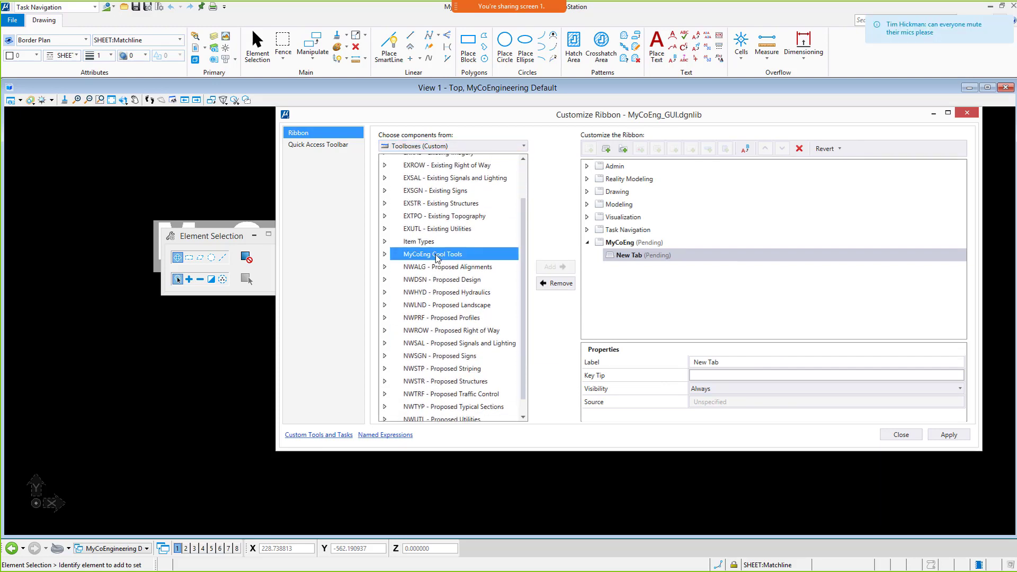
pyautogui.moveTo(428, 258); pyautogui.dragTo(669, 262)
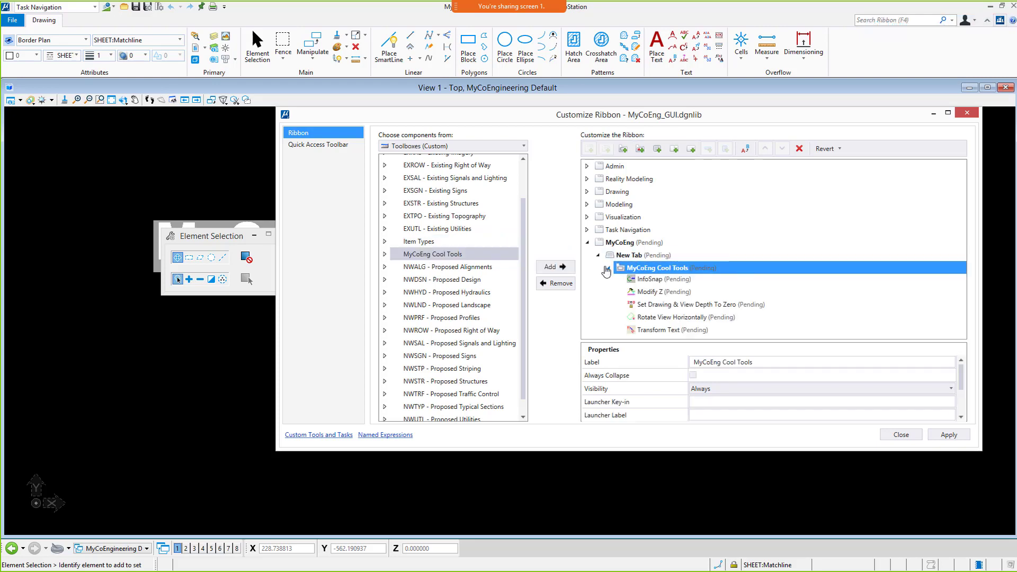
pyautogui.scroll(-1, 757, 305)
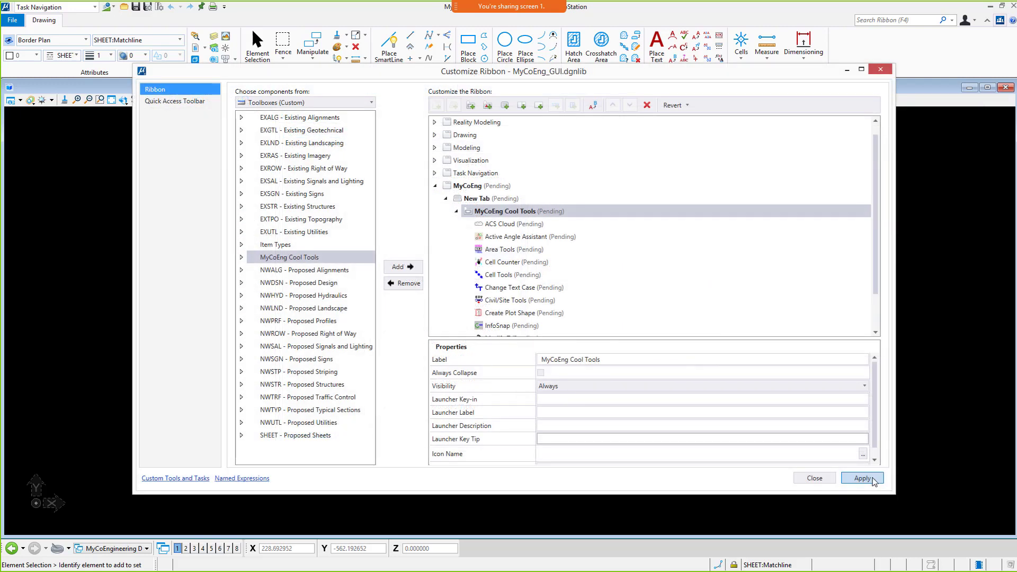
pyautogui.click(862, 478)
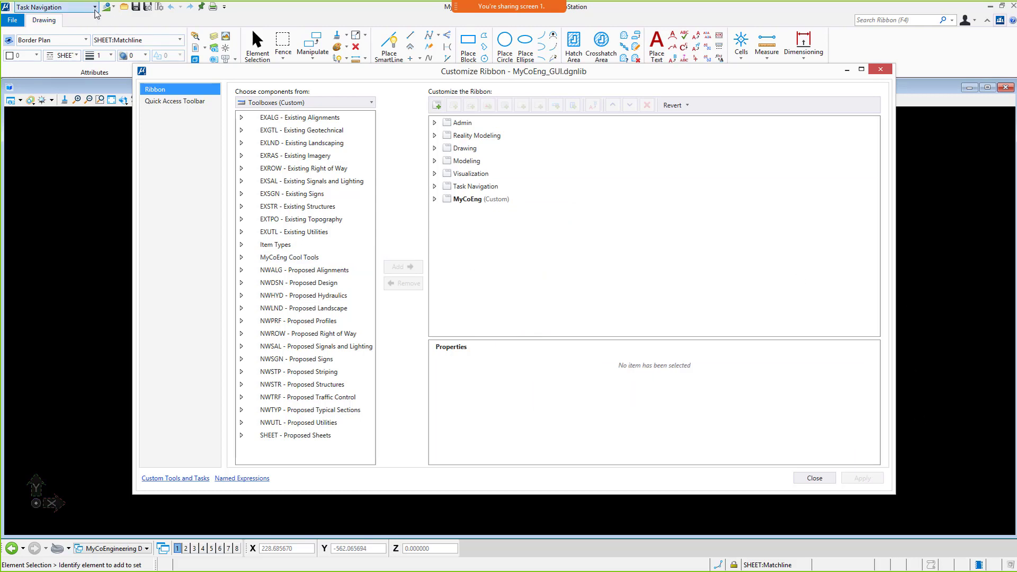
# - Switch to the MyCoEng workflow and select its New Tab under MyCoEng (Custom)
pyautogui.click(95, 7)
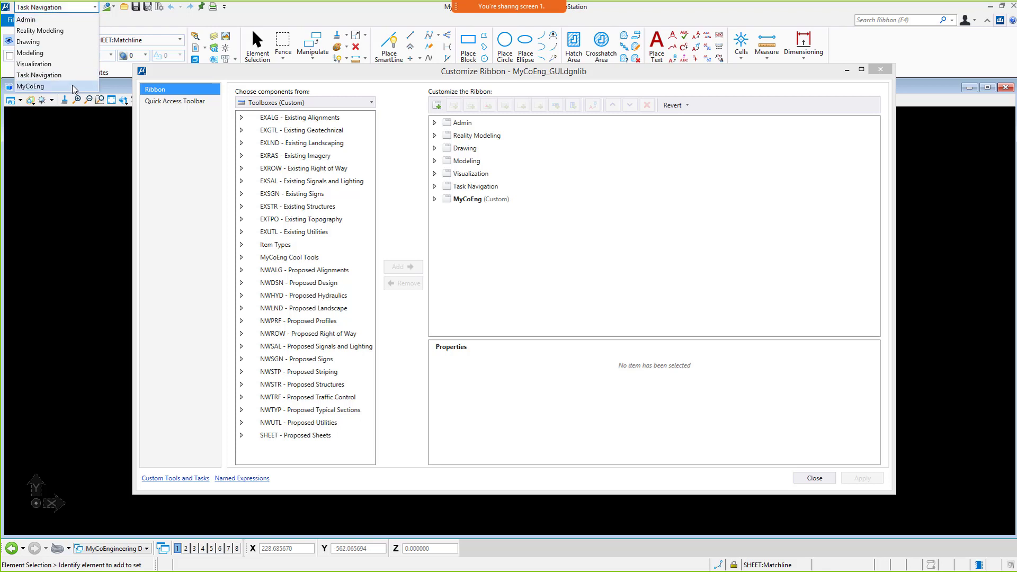
pyautogui.click(74, 87)
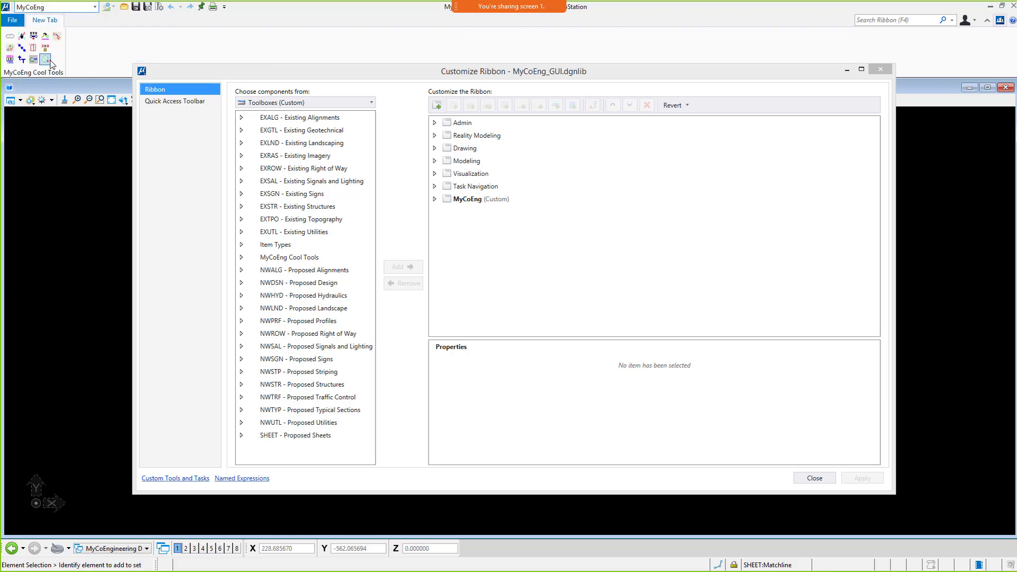
pyautogui.click(435, 200)
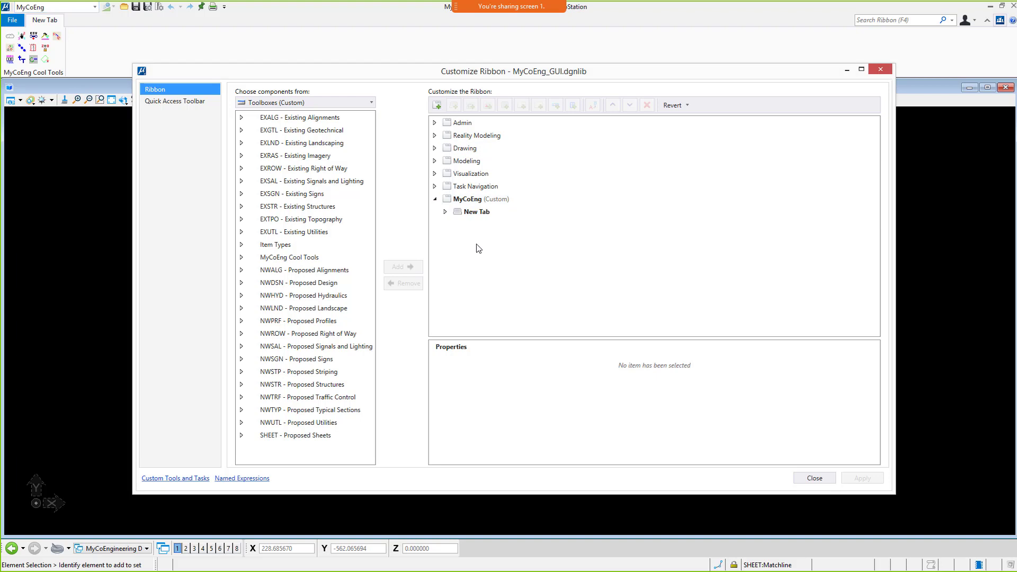
pyautogui.click(474, 215)
# - Change the New Tab label to 'My Cool tools' and apply it to the ribbon
pyautogui.click(613, 373)
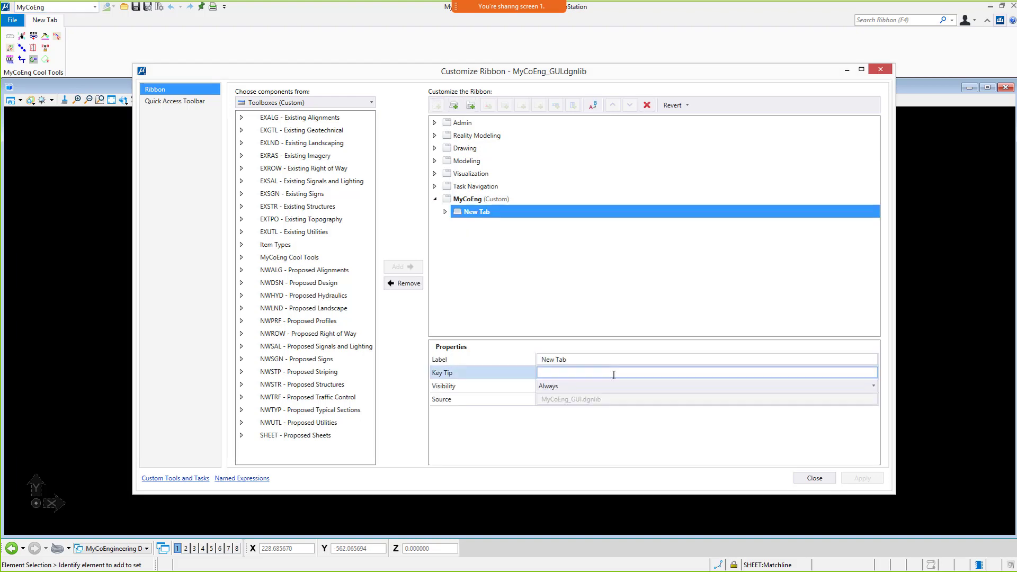
pyautogui.click(604, 359)
pyautogui.click(604, 359)
pyautogui.write('M')
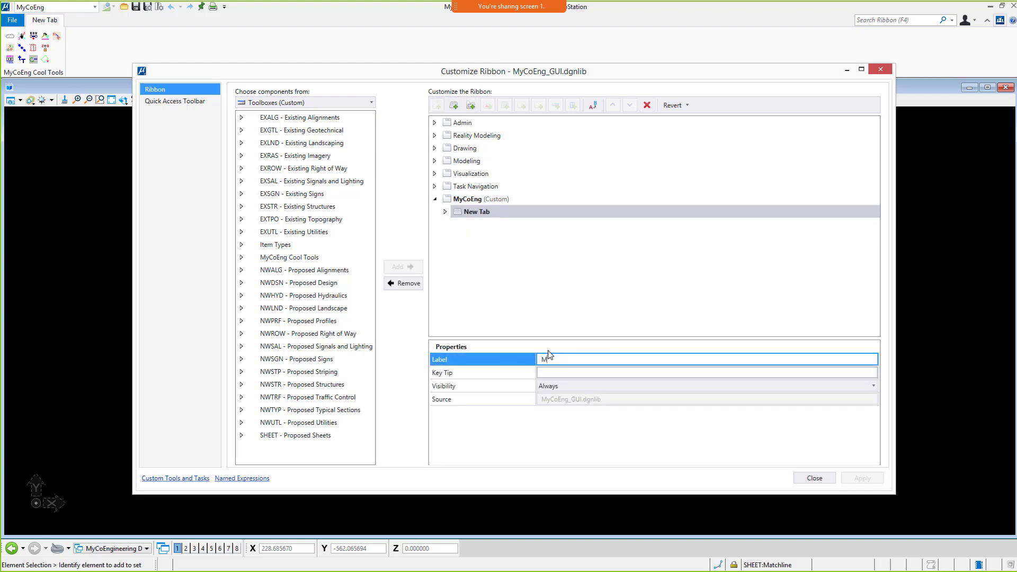
pyautogui.write('y Cool tools')
pyautogui.press('Tab')
pyautogui.click(860, 479)
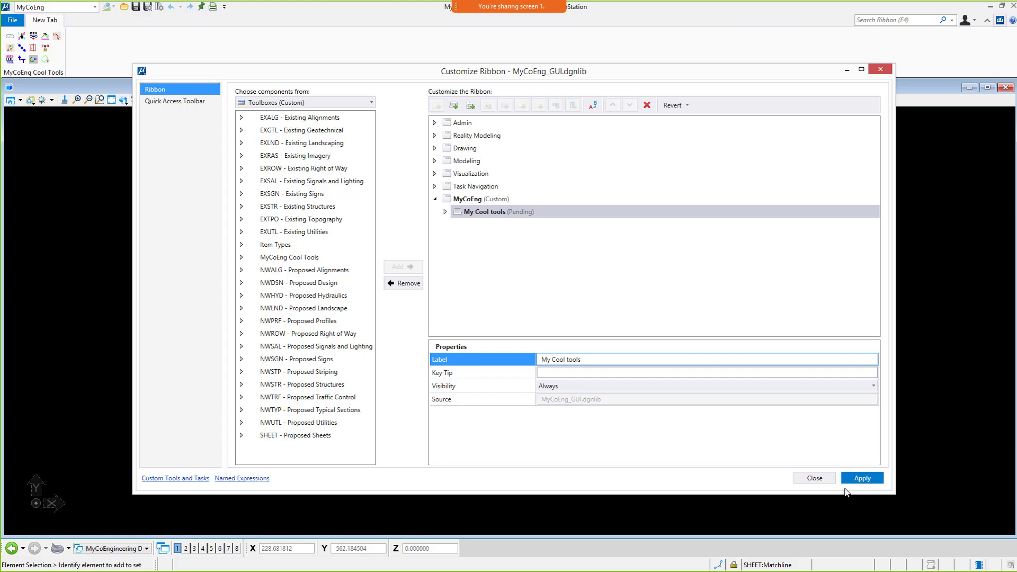